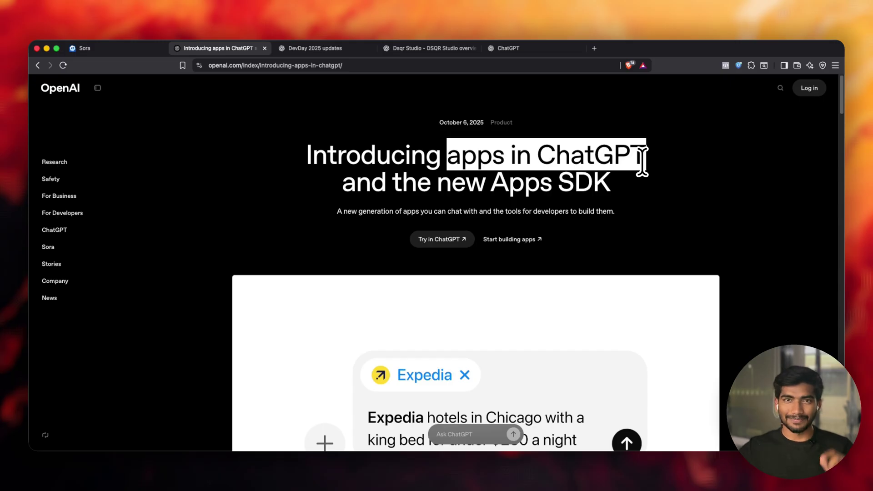
- Highlight the words "apps in ChatGPT" in the title of the OpenAI article
{"action": "left_click_drag", "start_coordinate": [642, 160], "coordinate": [511, 157]}
{"action": "left_click", "coordinate": [513, 161]}
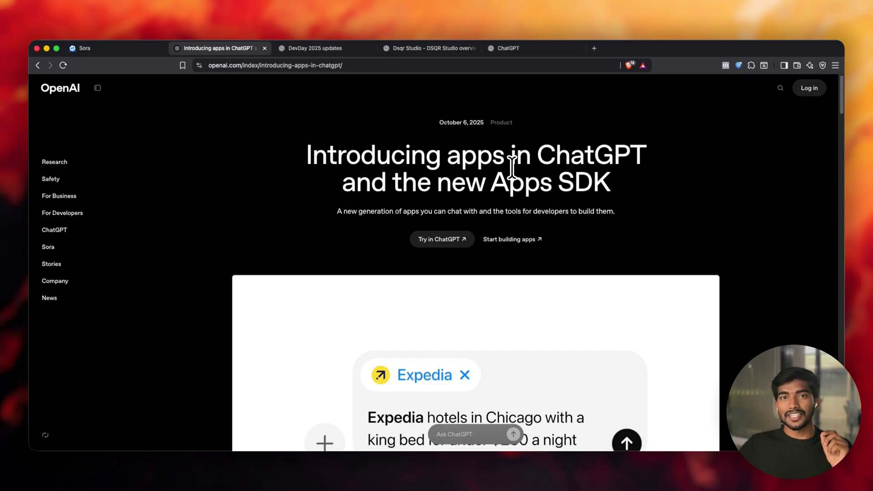
{"action": "left_click_drag", "start_coordinate": [453, 157], "coordinate": [610, 162]}
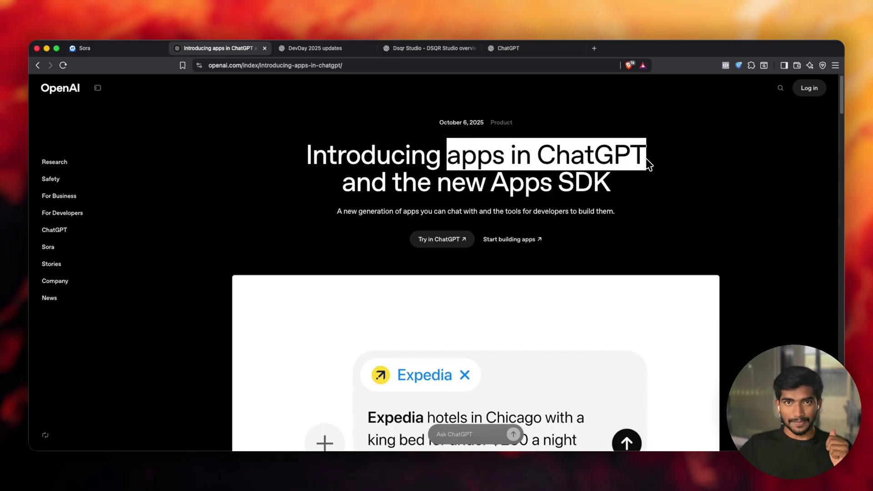
{"action": "scroll", "coordinate": [592, 171], "scroll_direction": "down", "scroll_amount": 1}
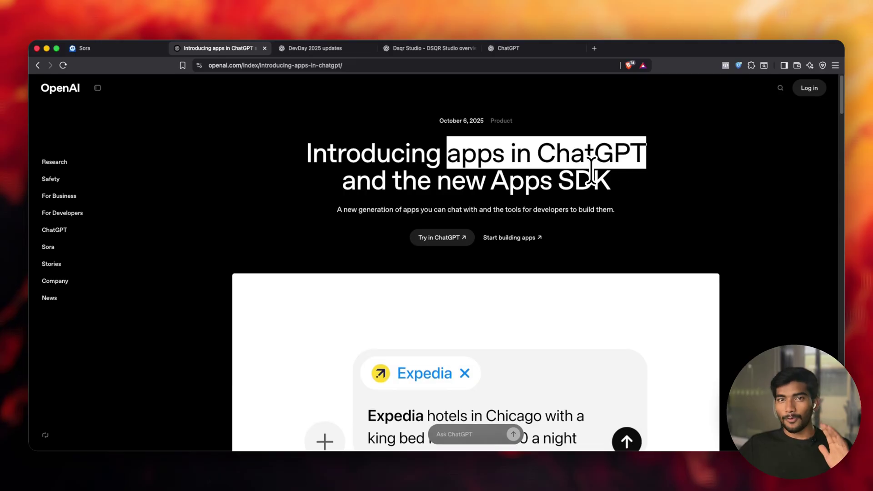
- Play the article's introduction video and skip ahead in it
{"action": "scroll", "coordinate": [592, 170], "scroll_direction": "down", "scroll_amount": 8}
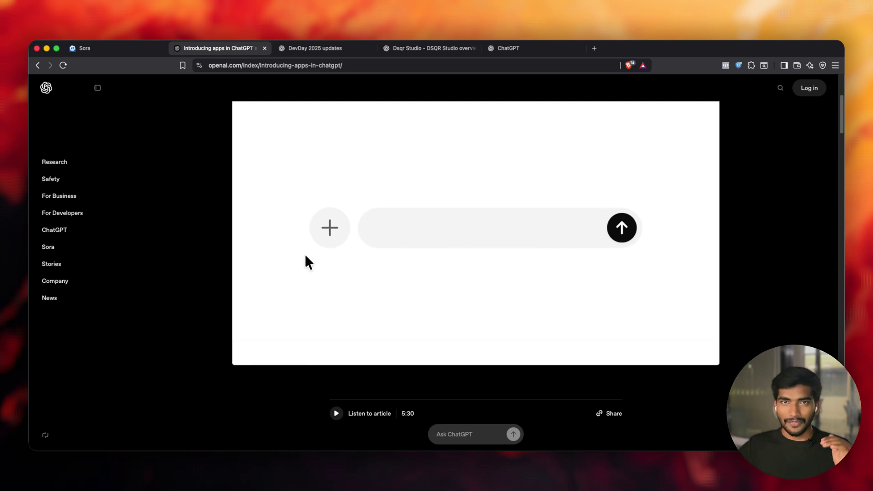
{"action": "mouse_move", "coordinate": [329, 258]}
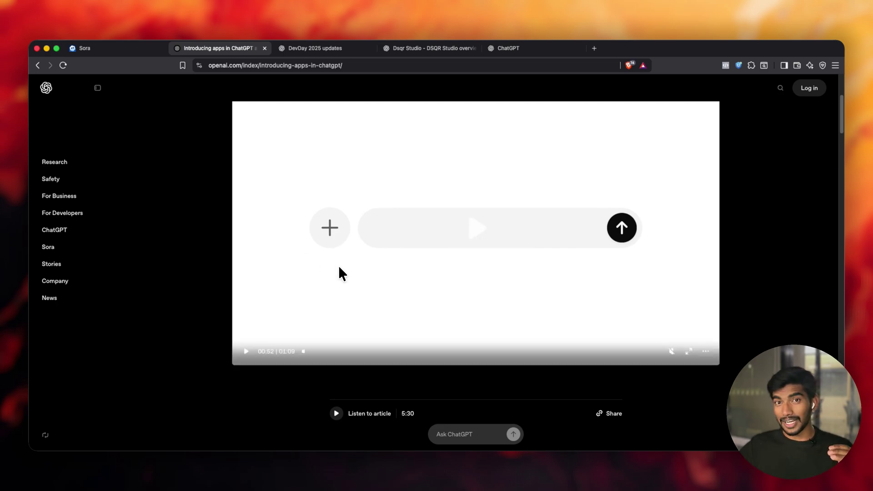
{"action": "left_click", "coordinate": [245, 352]}
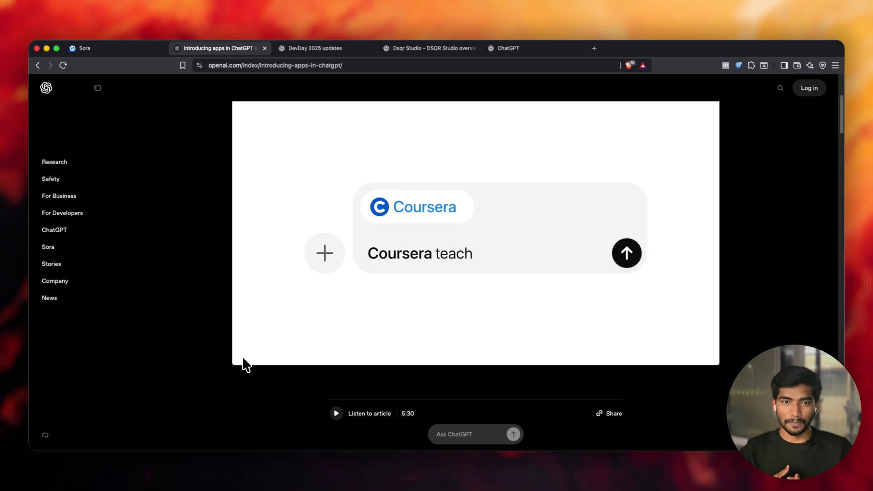
{"action": "mouse_move", "coordinate": [354, 321]}
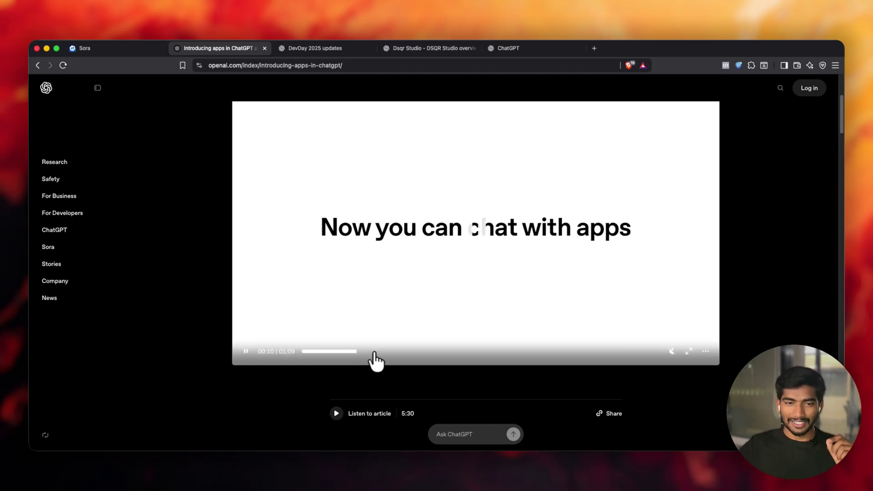
{"action": "left_click", "coordinate": [377, 352]}
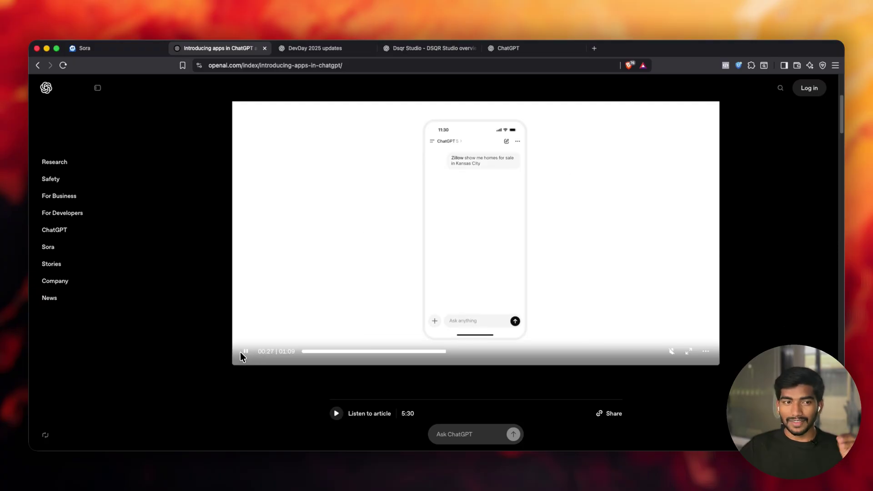
- Read the "How to use apps in ChatGPT" section of the article
{"action": "scroll", "coordinate": [243, 354], "scroll_direction": "down", "scroll_amount": 3}
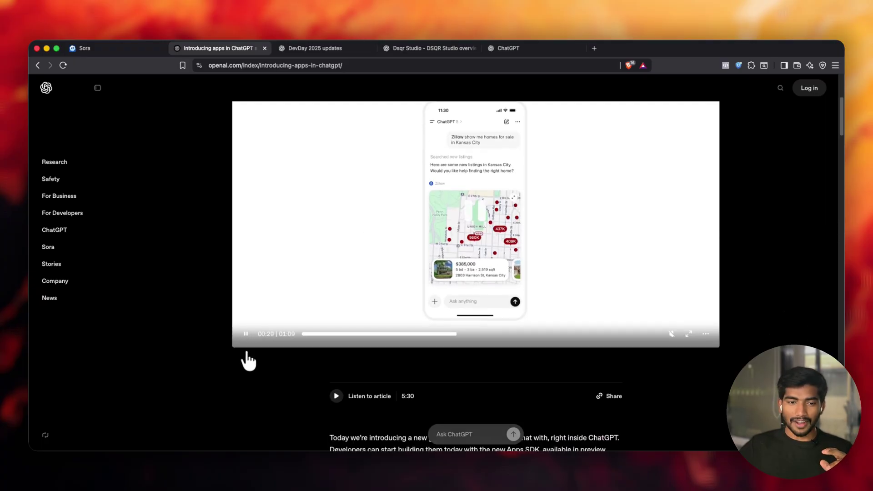
{"action": "scroll", "coordinate": [244, 354], "scroll_direction": "down", "scroll_amount": 2}
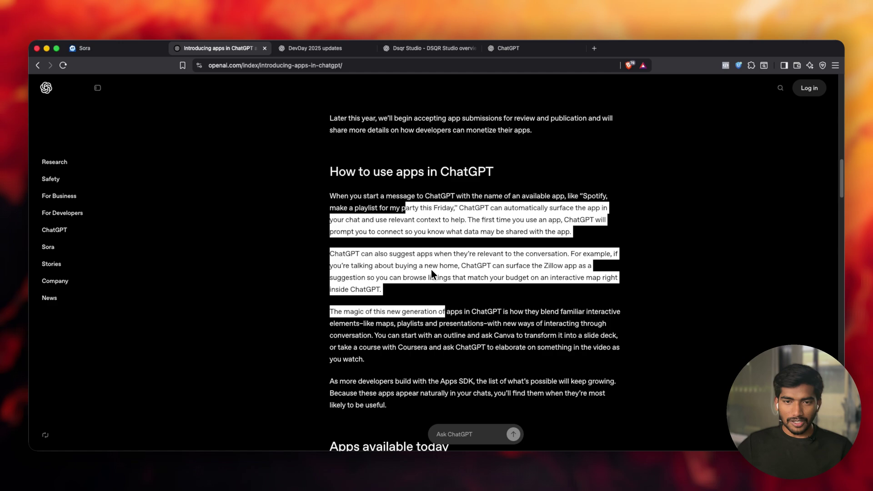
{"action": "left_click_drag", "start_coordinate": [431, 272], "coordinate": [443, 301]}
{"action": "scroll", "coordinate": [446, 330], "scroll_direction": "down", "scroll_amount": 3}
{"action": "scroll", "coordinate": [446, 304], "scroll_direction": "down", "scroll_amount": 6}
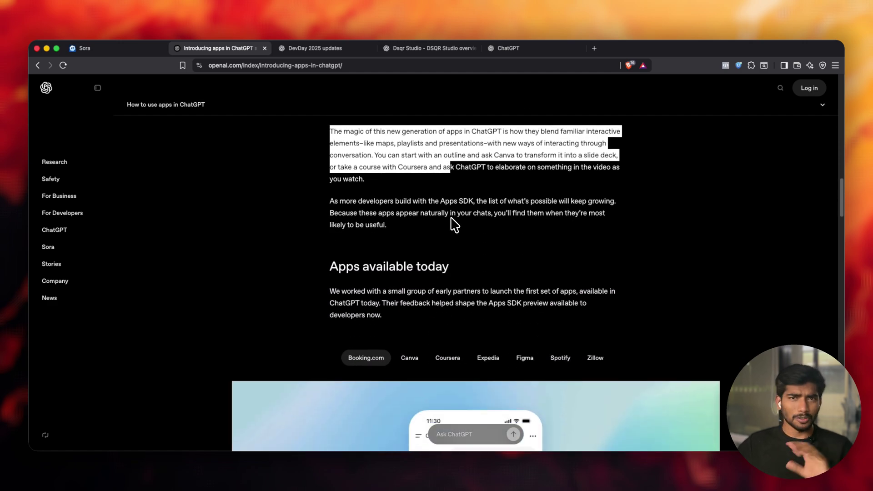
{"action": "scroll", "coordinate": [451, 219], "scroll_direction": "down", "scroll_amount": 2}
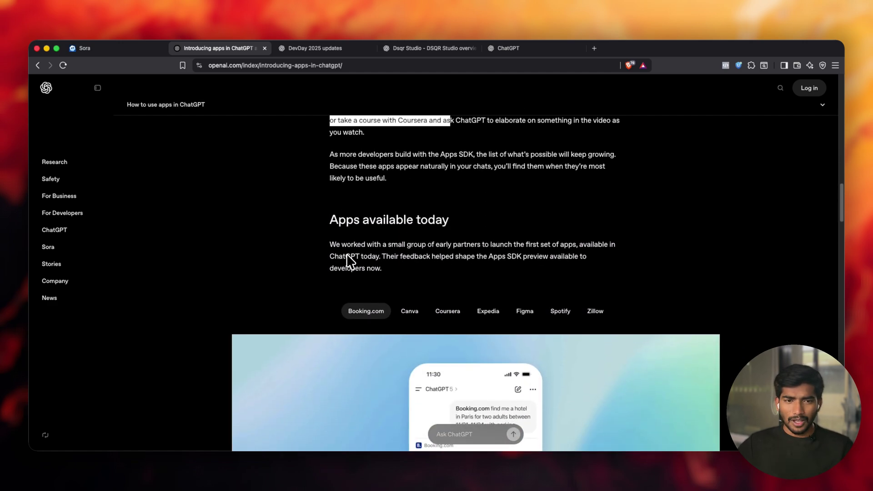
- Show the Canva and Coursera examples in the "Apps available today" section
{"action": "scroll", "coordinate": [368, 293], "scroll_direction": "down", "scroll_amount": 4}
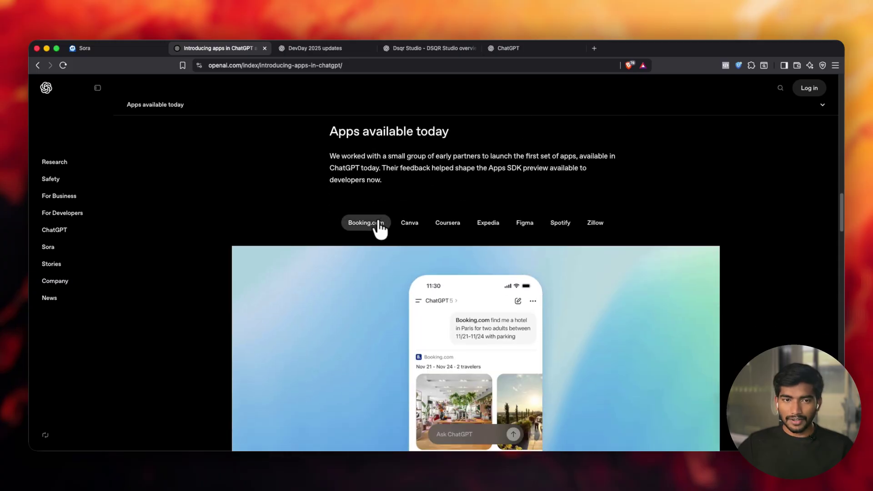
{"action": "left_click", "coordinate": [407, 224]}
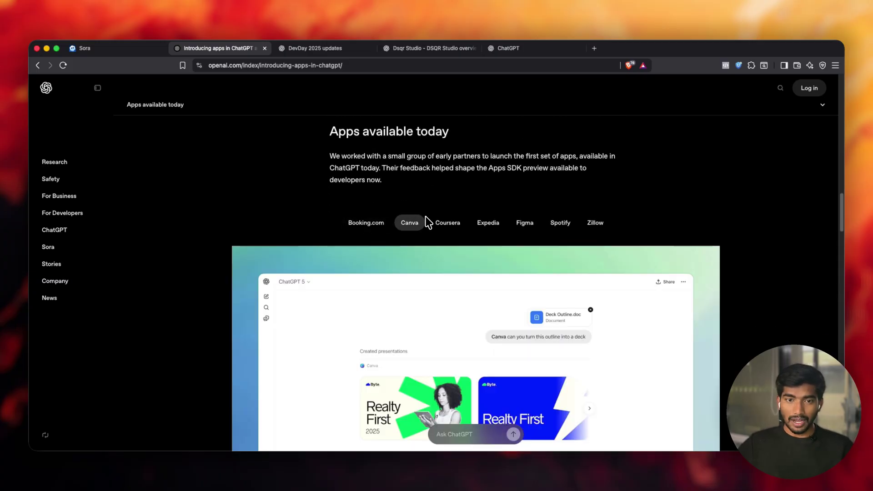
{"action": "left_click", "coordinate": [458, 223]}
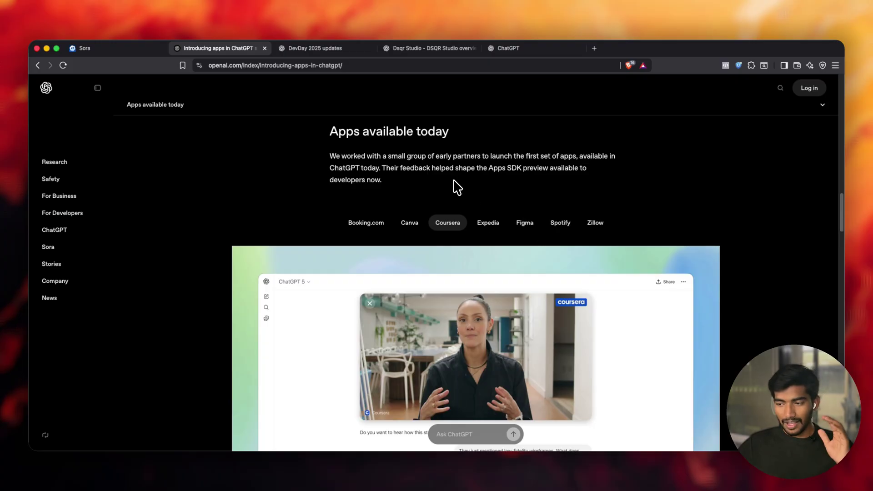
- Examine the partner quote and the "Apps coming soon" partner logos, and return to the article's beginning
{"action": "scroll", "coordinate": [454, 184], "scroll_direction": "down", "scroll_amount": 1}
{"action": "scroll", "coordinate": [454, 184], "scroll_direction": "down", "scroll_amount": 2}
{"action": "scroll", "coordinate": [453, 182], "scroll_direction": "down", "scroll_amount": 5}
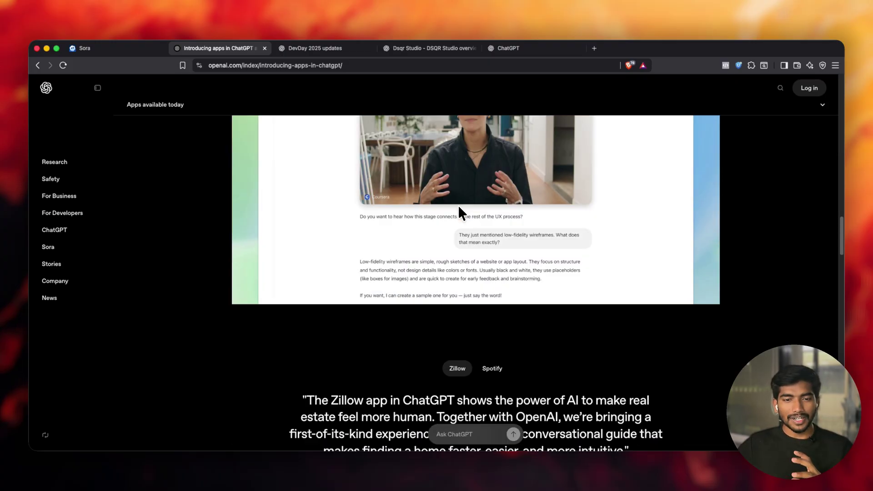
{"action": "scroll", "coordinate": [456, 245], "scroll_direction": "down", "scroll_amount": 4}
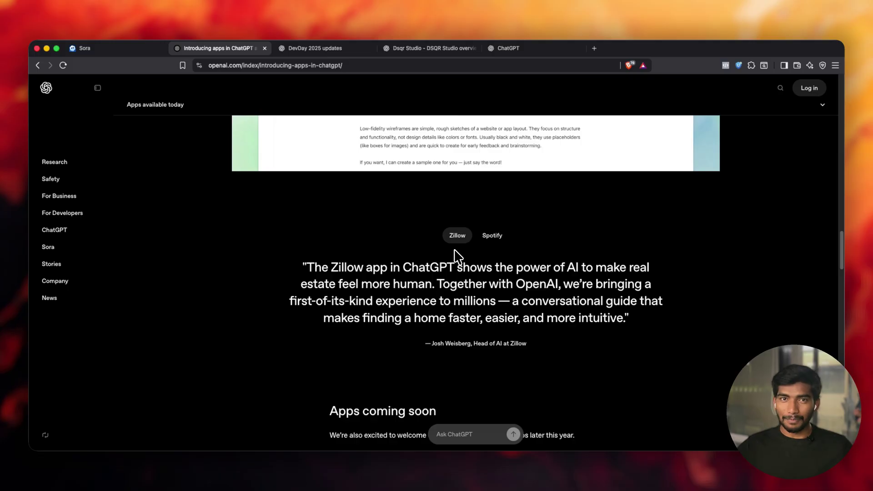
{"action": "scroll", "coordinate": [460, 257], "scroll_direction": "down", "scroll_amount": 3}
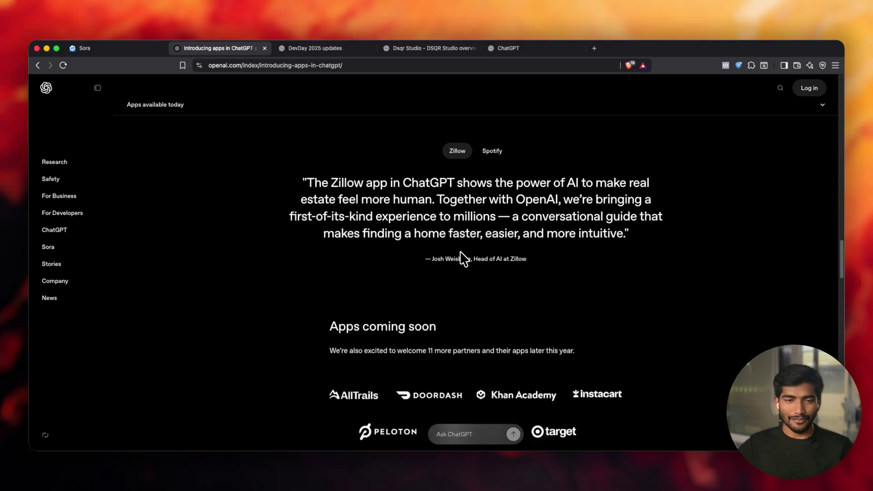
{"action": "scroll", "coordinate": [464, 281], "scroll_direction": "down", "scroll_amount": 3}
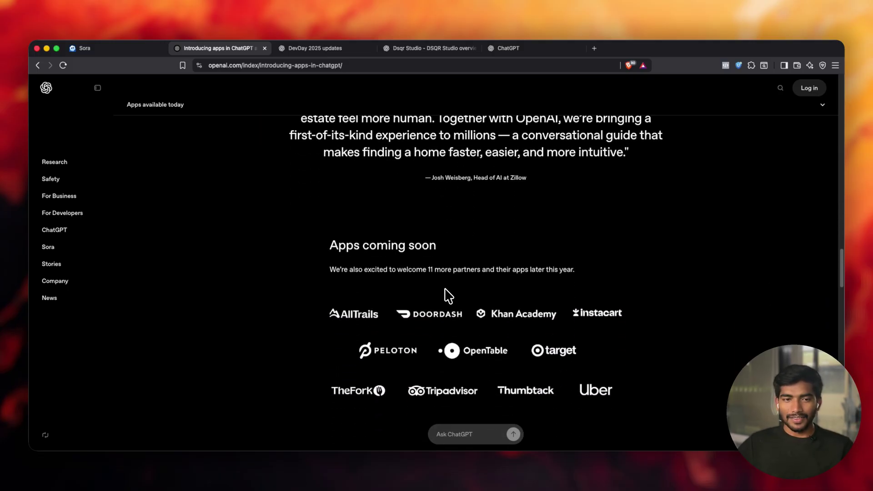
{"action": "scroll", "coordinate": [431, 292], "scroll_direction": "down", "scroll_amount": 1}
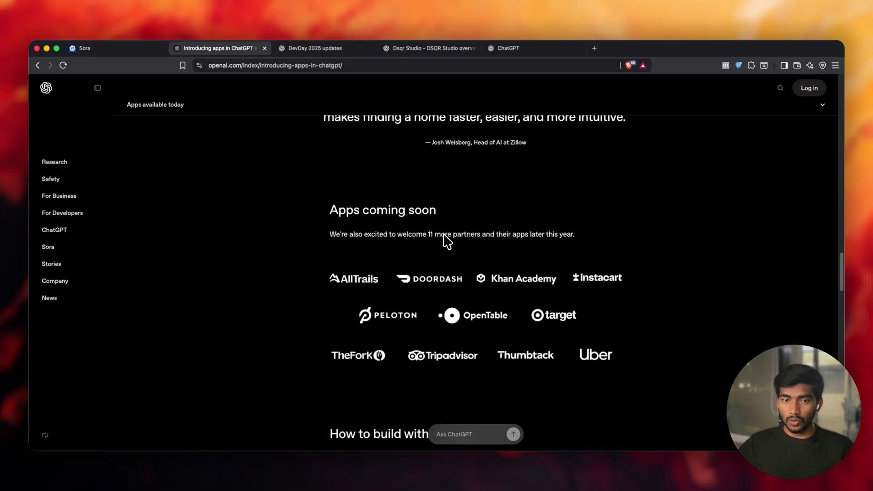
{"action": "scroll", "coordinate": [425, 245], "scroll_direction": "down", "scroll_amount": 1}
{"action": "scroll", "coordinate": [425, 245], "scroll_direction": "down", "scroll_amount": 1}
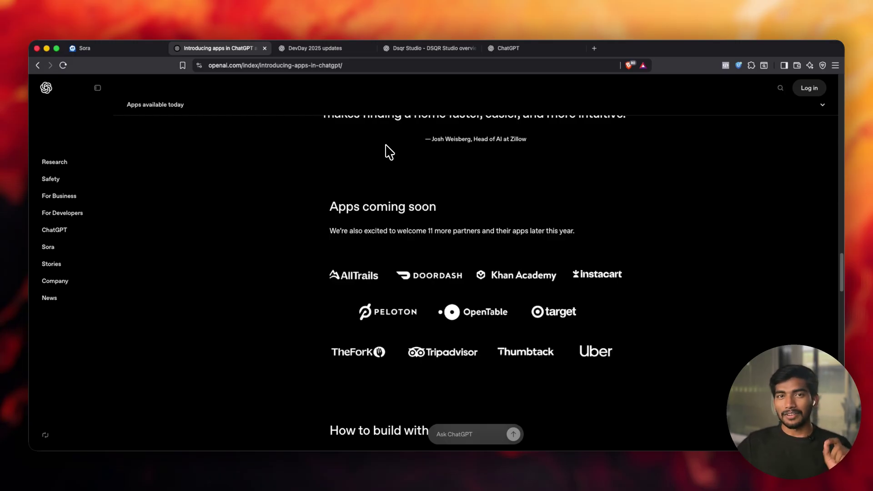
{"action": "scroll", "coordinate": [389, 164], "scroll_direction": "up", "scroll_amount": 20}
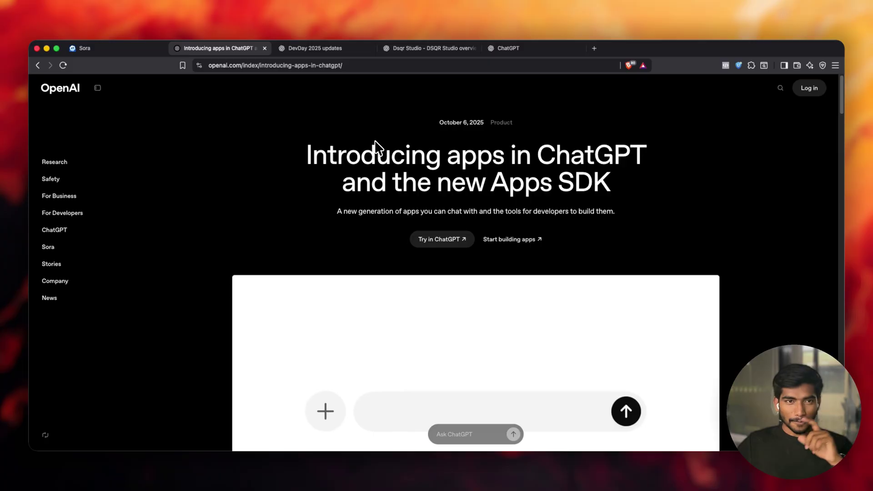
- In ChatGPT, submit the prompt "hey gpt provide me the updates about the devDay keynote of openAi 2025. list down all the things which are discsssued"
{"action": "left_click", "coordinate": [513, 49]}
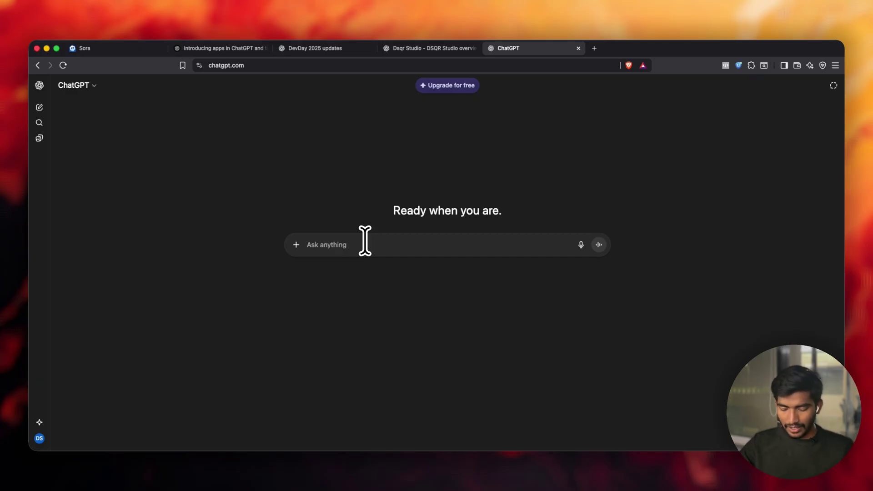
{"action": "type", "text": "Hi"}
{"action": "key", "text": "BackSpace"}
{"action": "key", "text": "BackSpace"}
{"action": "type", "text": "H"}
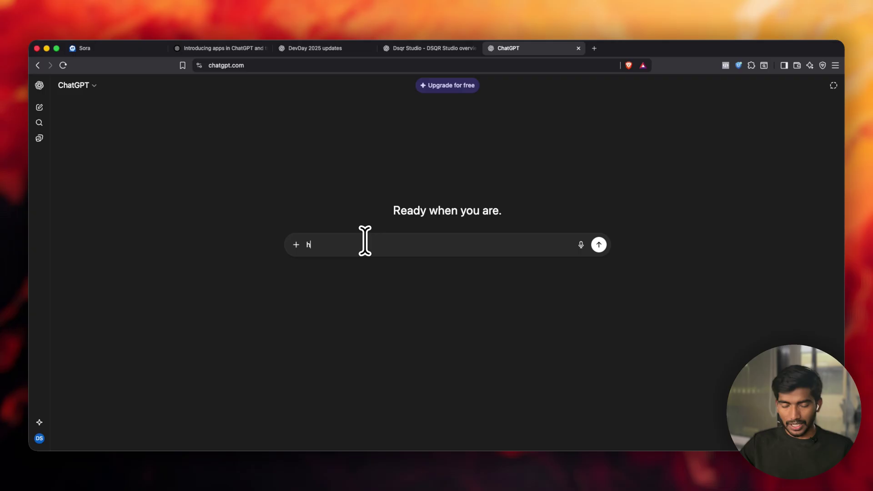
{"action": "type", "text": "ey"}
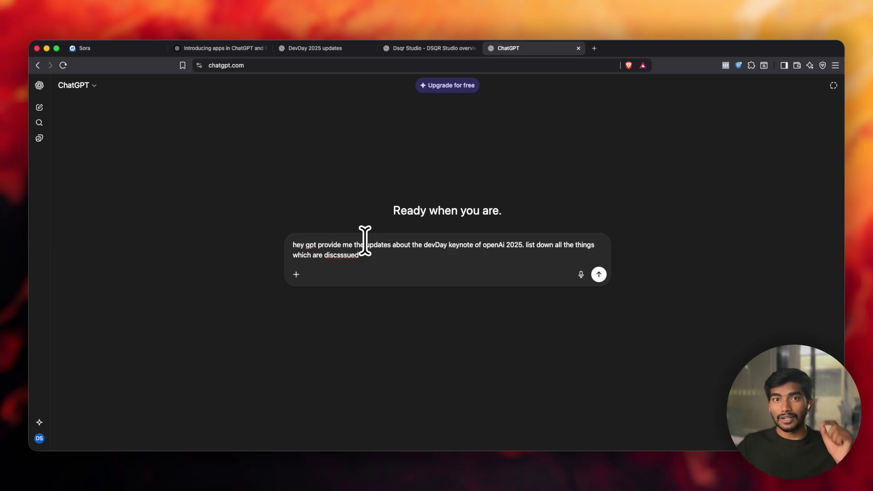
{"action": "key", "text": "Return"}
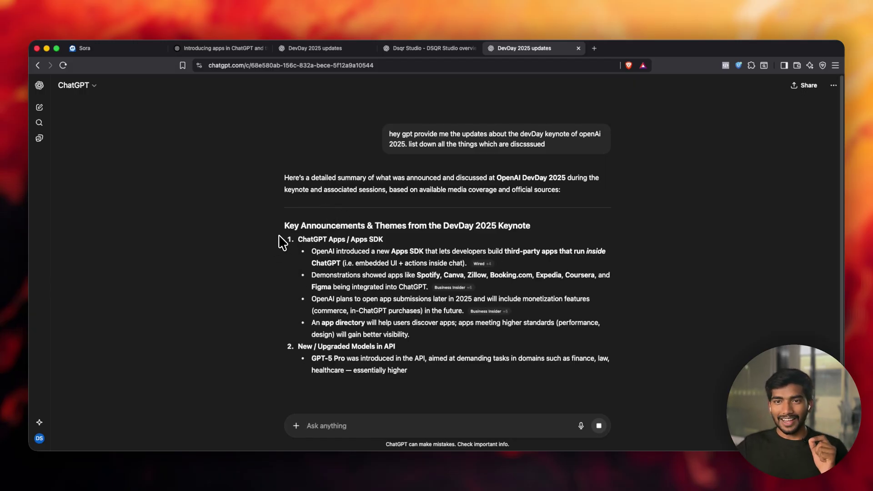
- Read the answer's ChatGPT Apps / Apps SDK section, highlighting the points being read
{"action": "left_click_drag", "start_coordinate": [288, 230], "coordinate": [537, 259]}
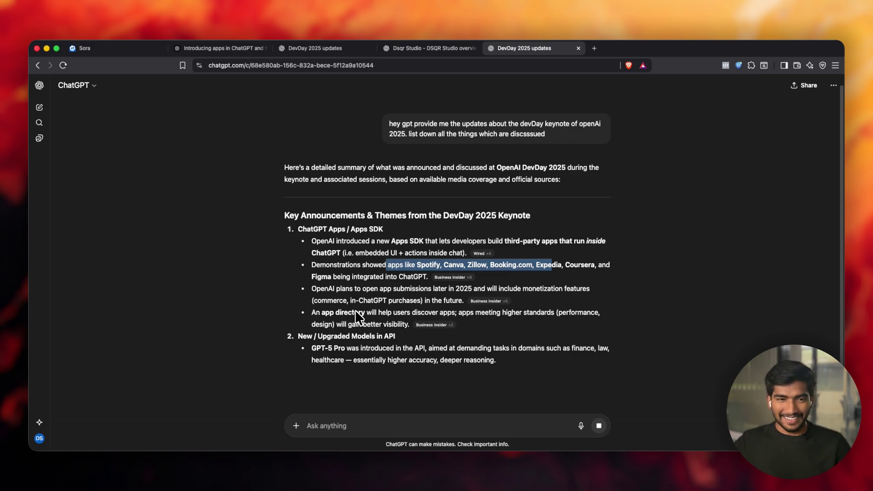
{"action": "left_click", "coordinate": [345, 302]}
{"action": "left_click_drag", "start_coordinate": [317, 301], "coordinate": [359, 319]}
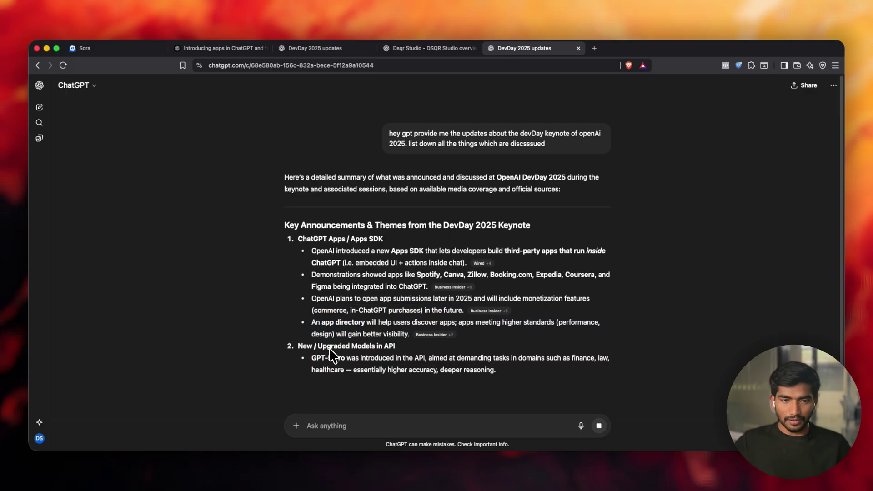
{"action": "left_click", "coordinate": [386, 339]}
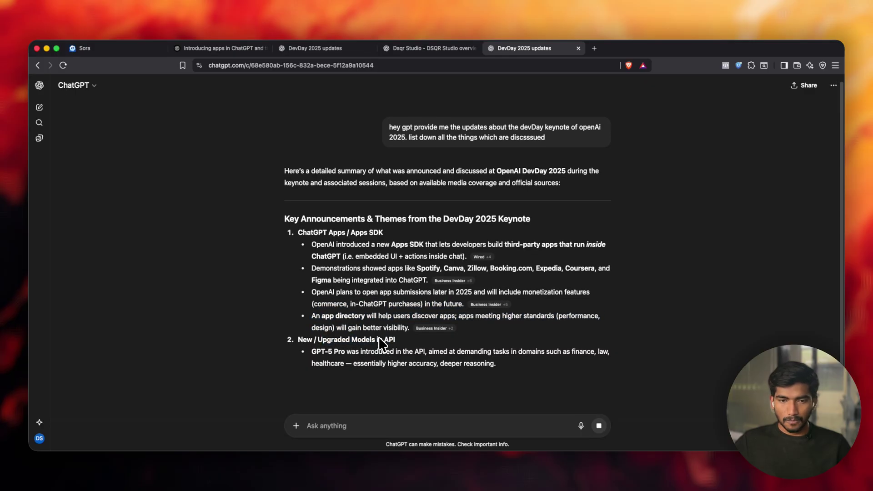
{"action": "scroll", "coordinate": [379, 337], "scroll_direction": "up", "scroll_amount": 1}
{"action": "scroll", "coordinate": [366, 305], "scroll_direction": "down", "scroll_amount": 1}
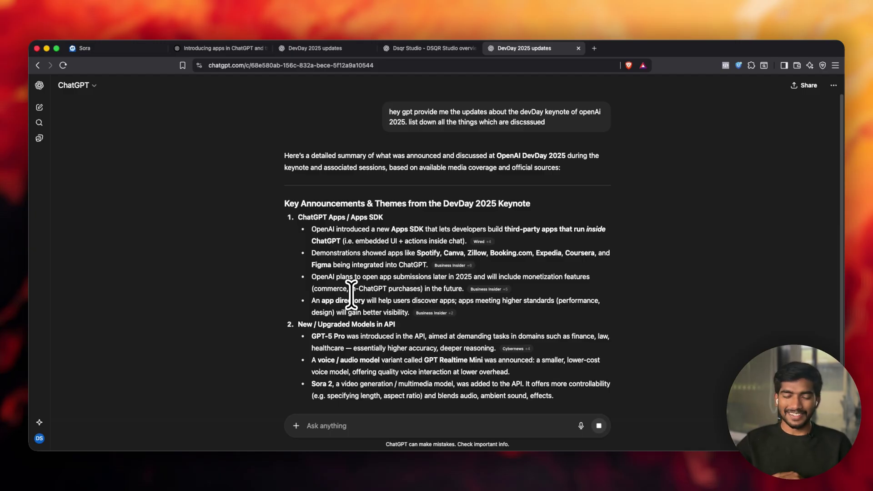
- Read the rest of the DevDay answer, from the new API models through the business strategy section to the related news
{"action": "scroll", "coordinate": [351, 295], "scroll_direction": "down", "scroll_amount": 2}
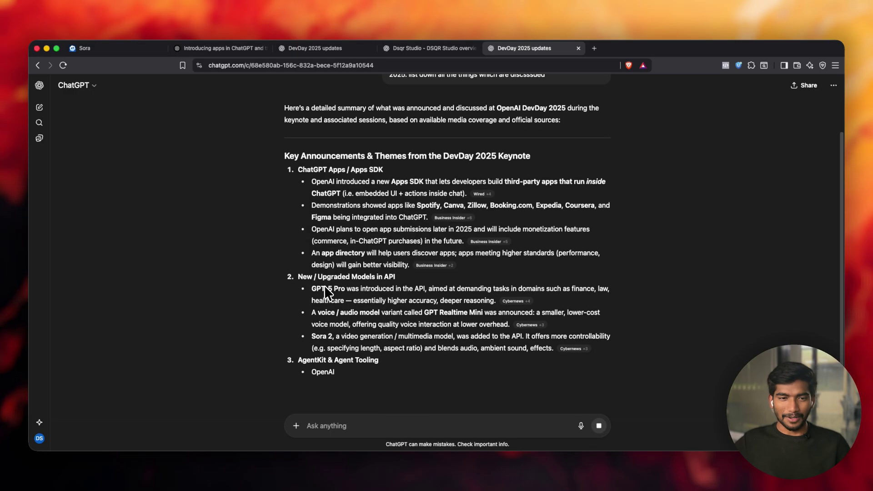
{"action": "left_click", "coordinate": [363, 288]}
{"action": "left_click_drag", "start_coordinate": [314, 289], "coordinate": [438, 291]}
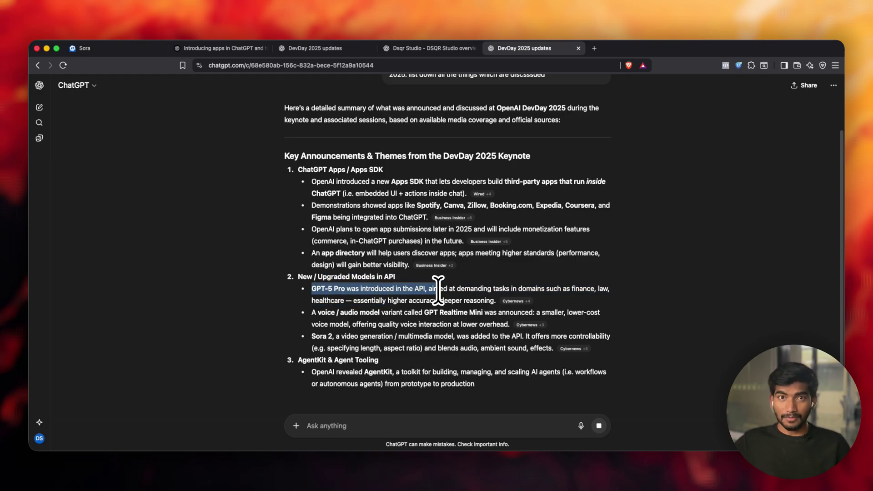
{"action": "scroll", "coordinate": [332, 191], "scroll_direction": "down", "scroll_amount": 15}
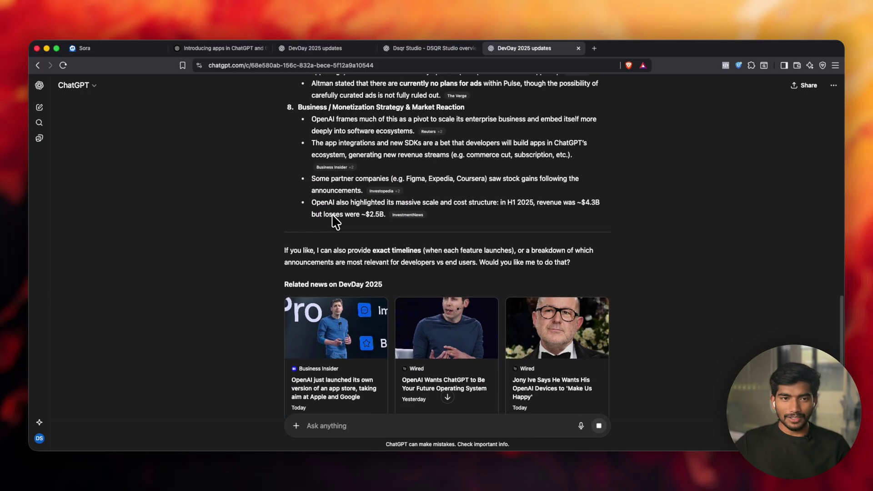
{"action": "scroll", "coordinate": [328, 209], "scroll_direction": "up", "scroll_amount": 7}
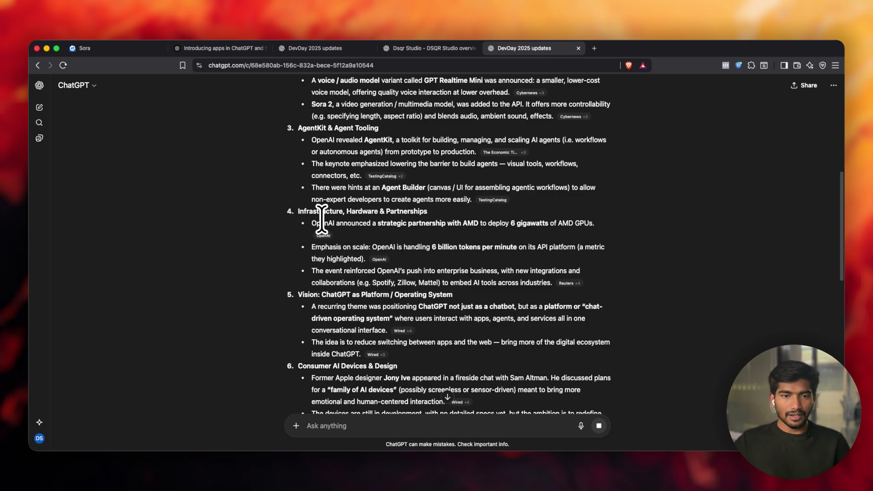
{"action": "mouse_move", "coordinate": [325, 233]}
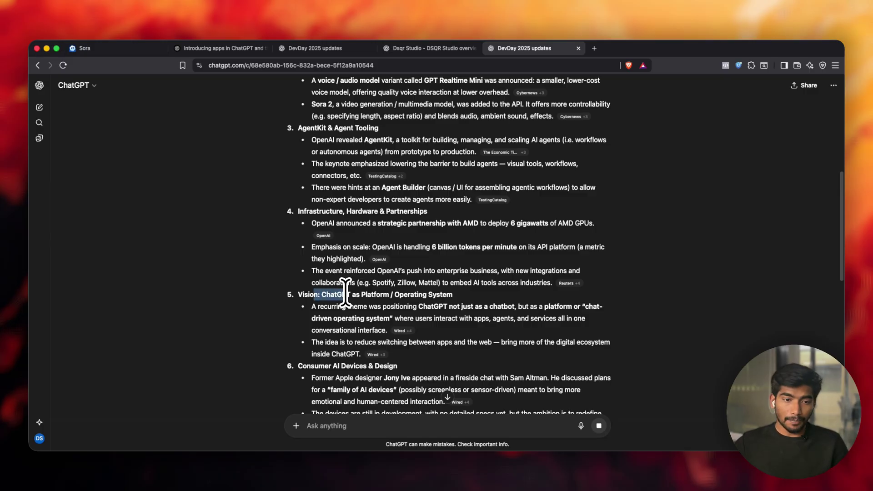
{"action": "scroll", "coordinate": [345, 293], "scroll_direction": "down", "scroll_amount": 5}
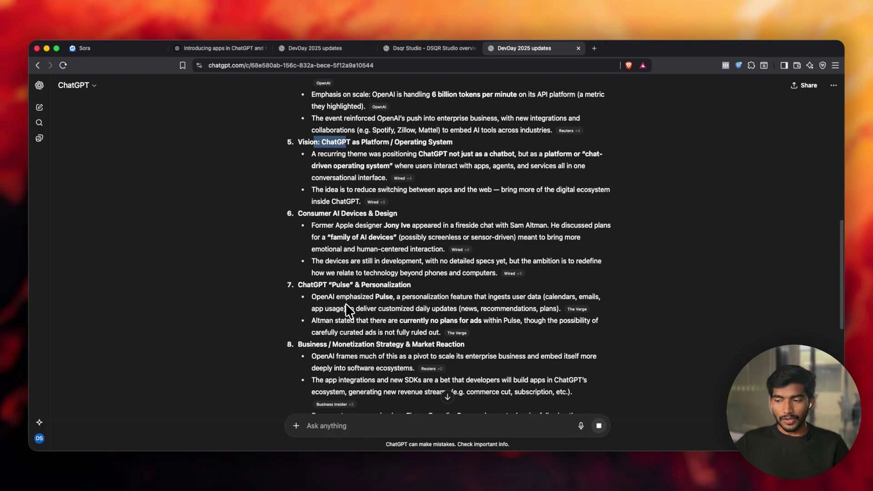
{"action": "scroll", "coordinate": [346, 260], "scroll_direction": "down", "scroll_amount": 2}
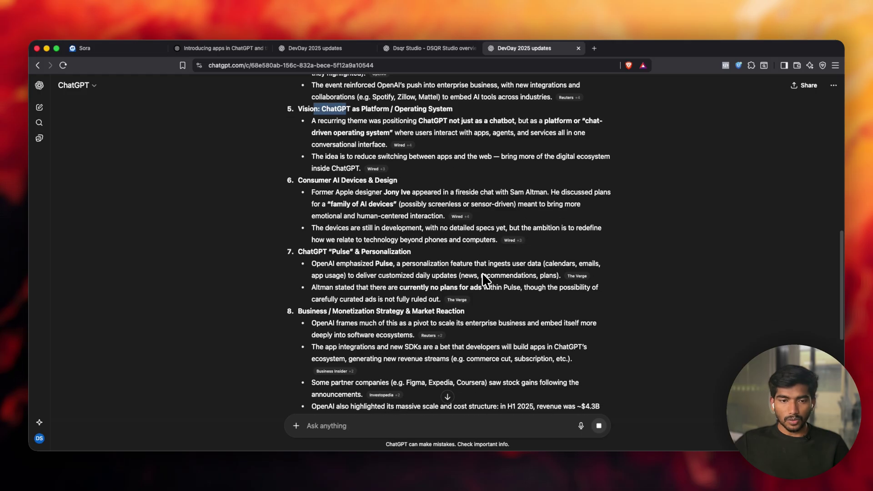
{"action": "scroll", "coordinate": [482, 278], "scroll_direction": "down", "scroll_amount": 8}
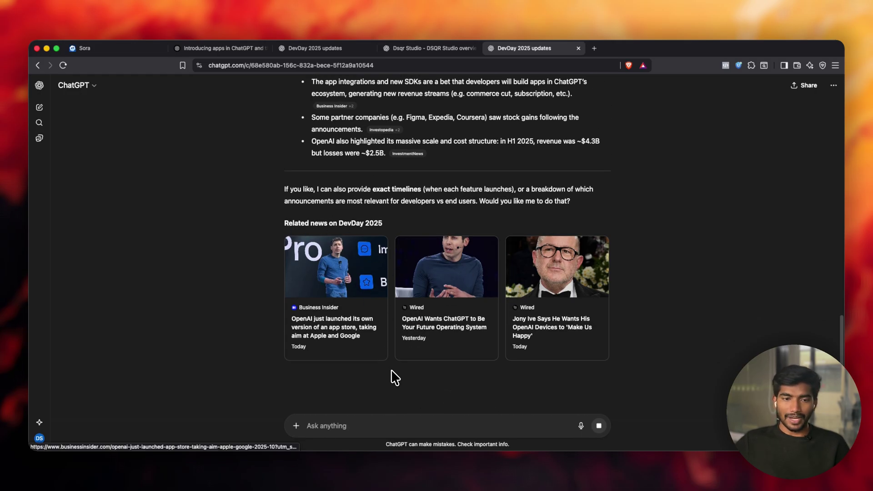
- Try the app names "Canva", "Spotify" and "figma" one after another in the prompt, clearing each one
{"action": "left_click", "coordinate": [359, 418]}
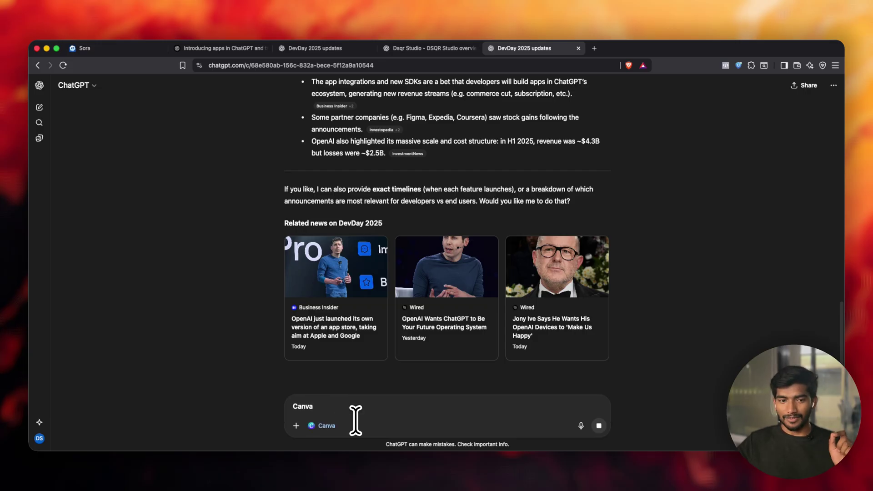
{"action": "double_click", "coordinate": [314, 408]}
{"action": "key", "text": "BackSpace"}
{"action": "key", "text": "BackSpace"}
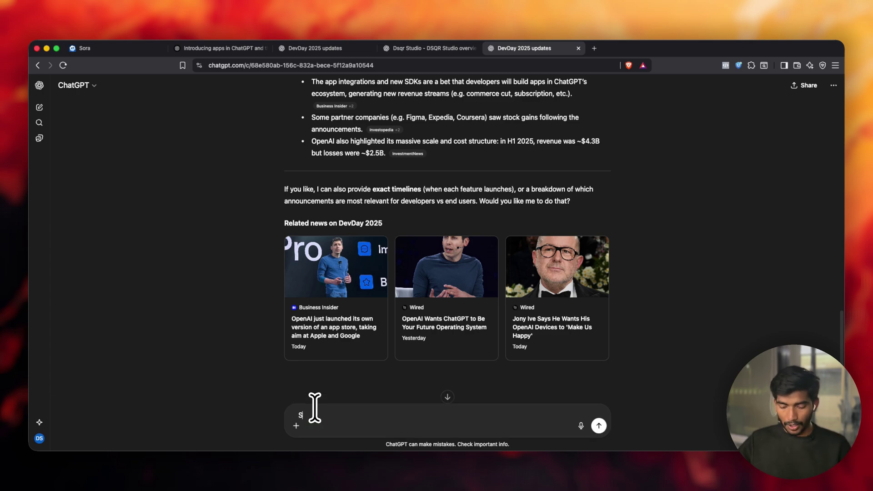
{"action": "type", "text": "Spoti"}
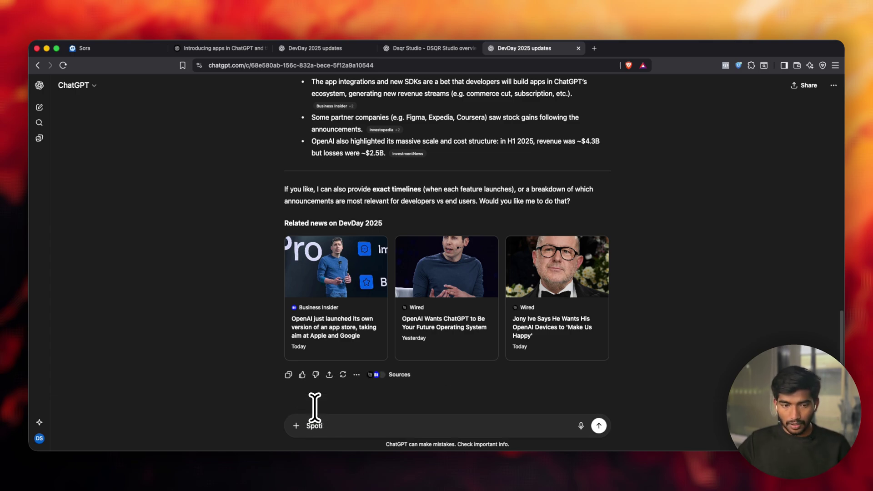
{"action": "type", "text": "fy"}
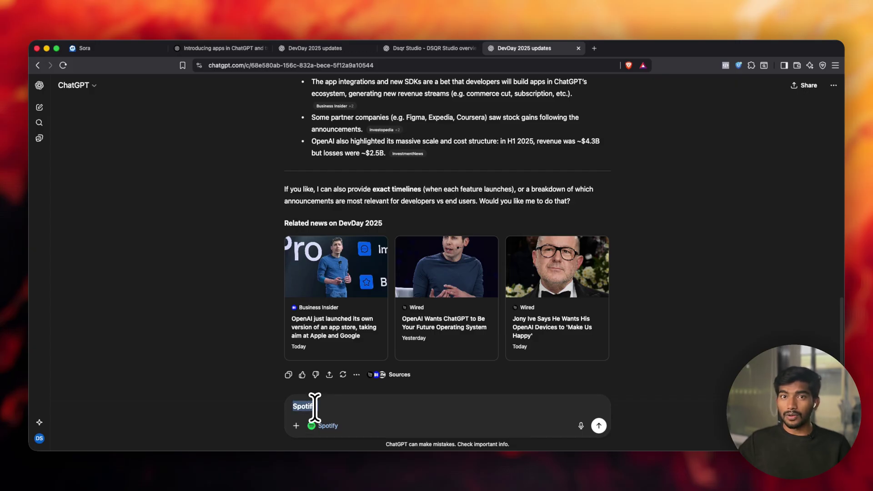
{"action": "key", "text": "BackSpace"}
{"action": "key", "text": "BackSpace"}
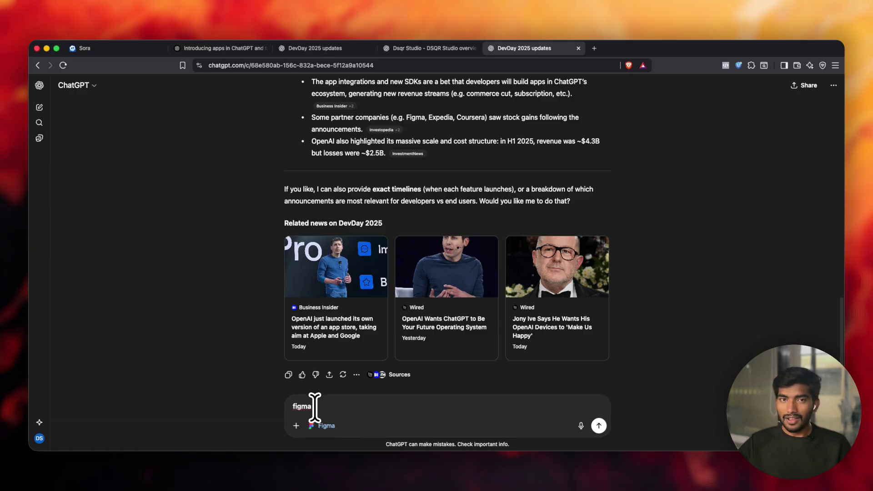
{"action": "key", "text": "BackSpace"}
{"action": "key", "text": "BackSpace"}
- Ask Canva to create a pitch deck from the above OpenAI keynote details for the team, with proper details, dark theme and san-serif fonts
{"action": "type", "text": "canva"}
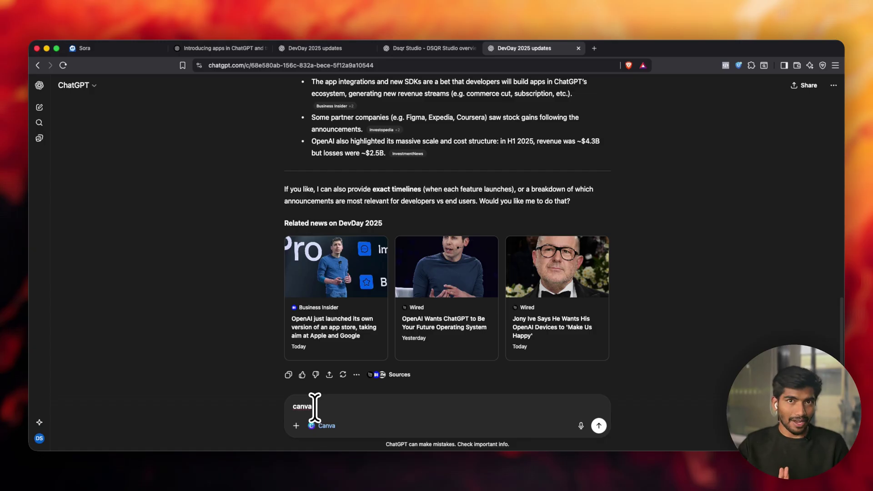
{"action": "type", "text": "create a pitch deck from the above details of openAI keynote. We want to present it to my team so make sure the details are proper. i would prefer dark theme and san-serif fonts"}
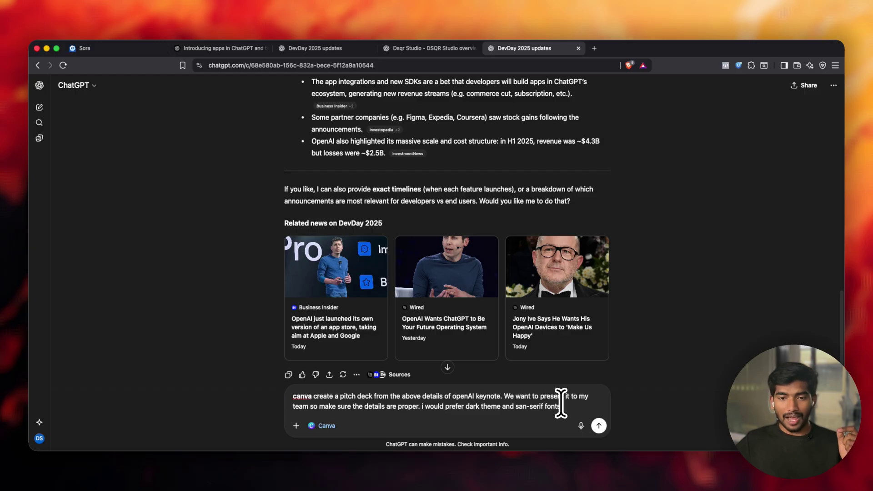
{"action": "key", "text": "Return"}
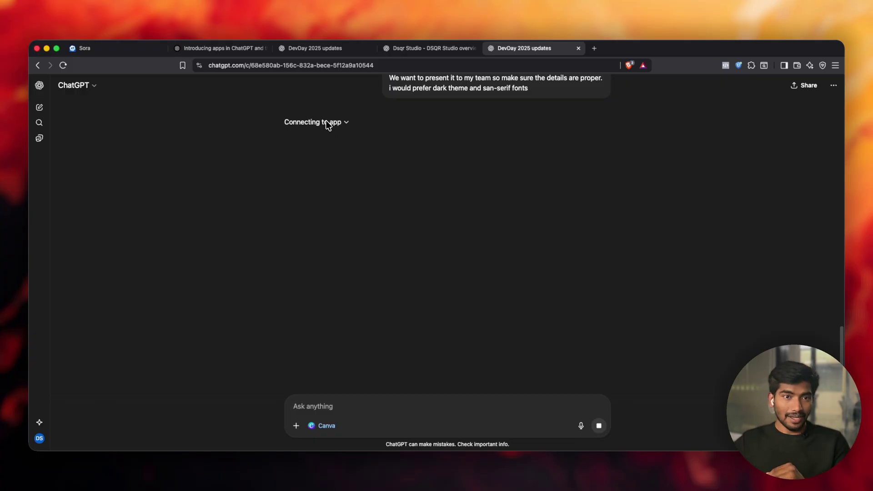
{"action": "left_click", "coordinate": [329, 123]}
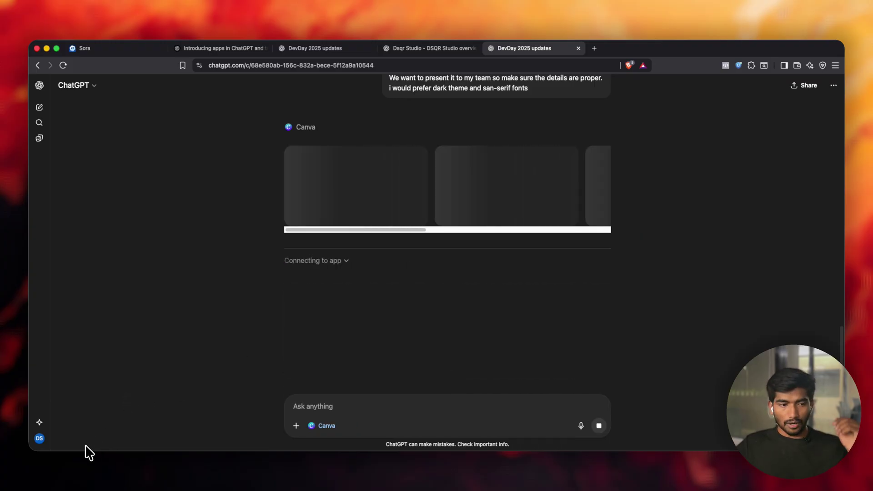
- Examine the Apps & Connectors settings, including the Canva and Spotify details, and return to the chat
{"action": "left_click", "coordinate": [40, 438]}
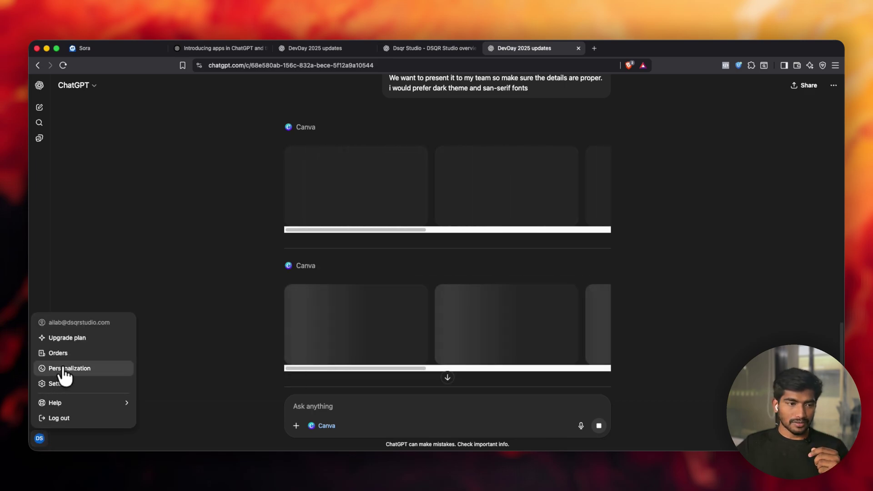
{"action": "left_click", "coordinate": [68, 385]}
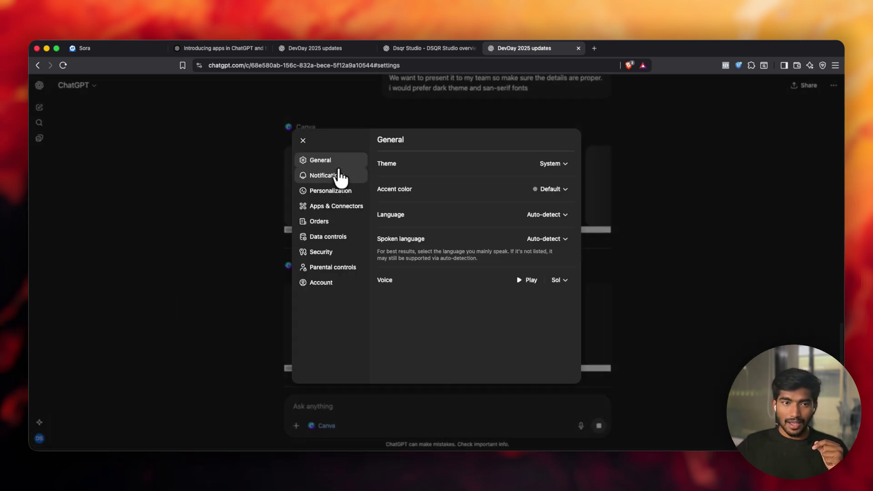
{"action": "left_click", "coordinate": [333, 206]}
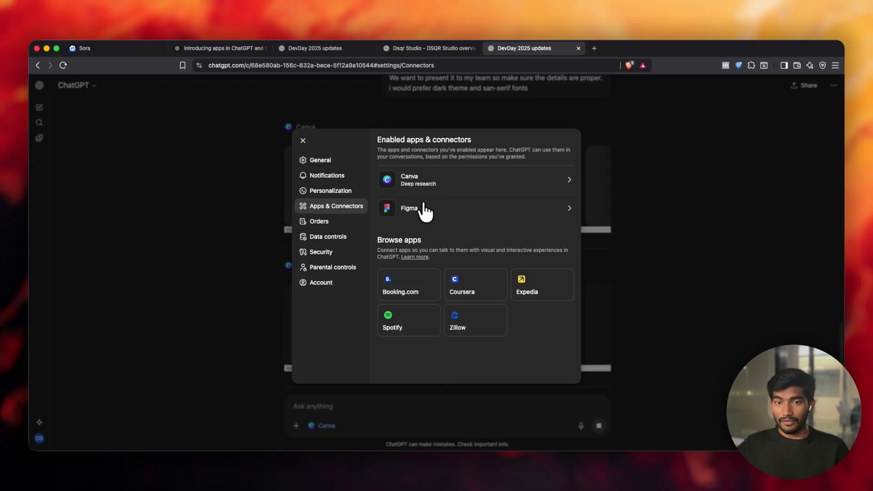
{"action": "left_click", "coordinate": [420, 182]}
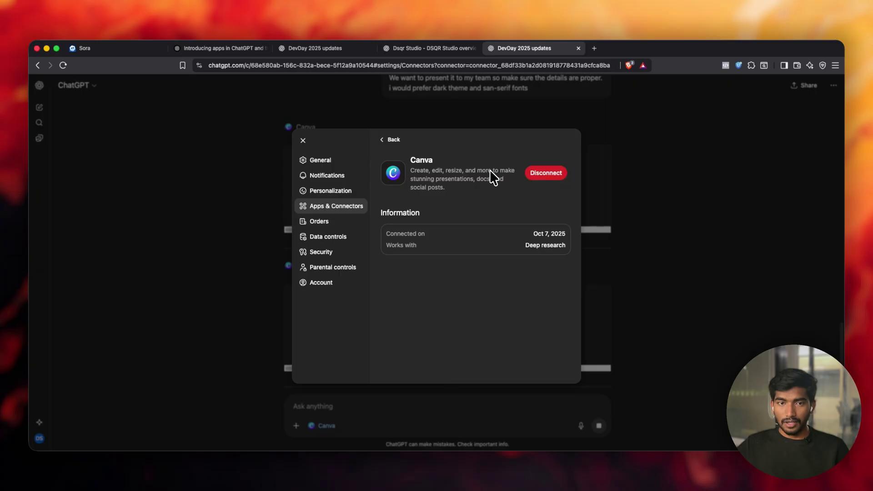
{"action": "left_click", "coordinate": [387, 140]}
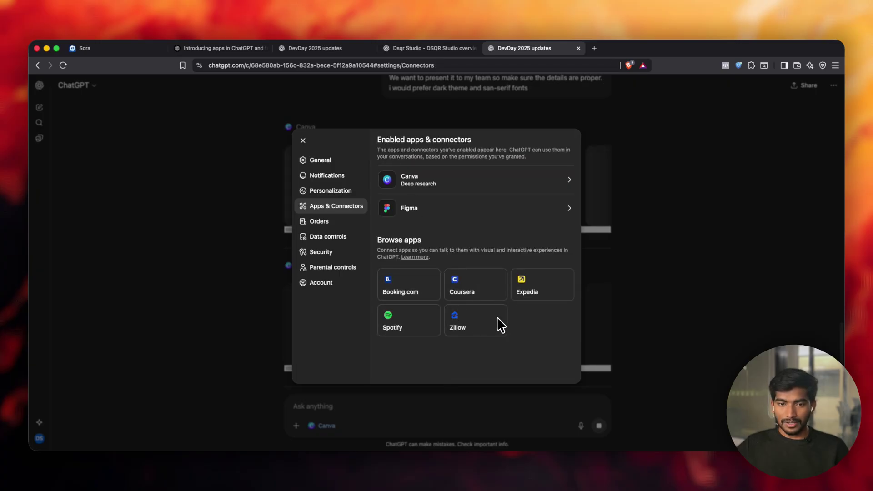
{"action": "left_click", "coordinate": [405, 324]}
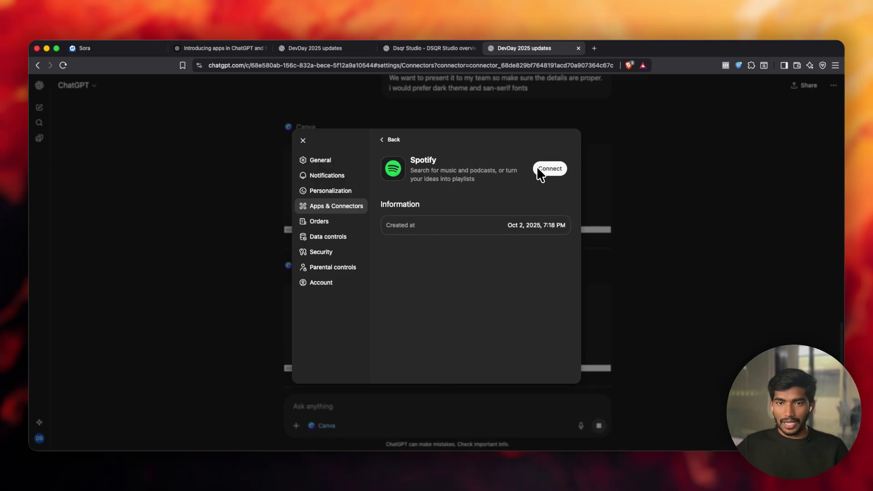
{"action": "left_click", "coordinate": [382, 142]}
{"action": "left_click", "coordinate": [626, 209]}
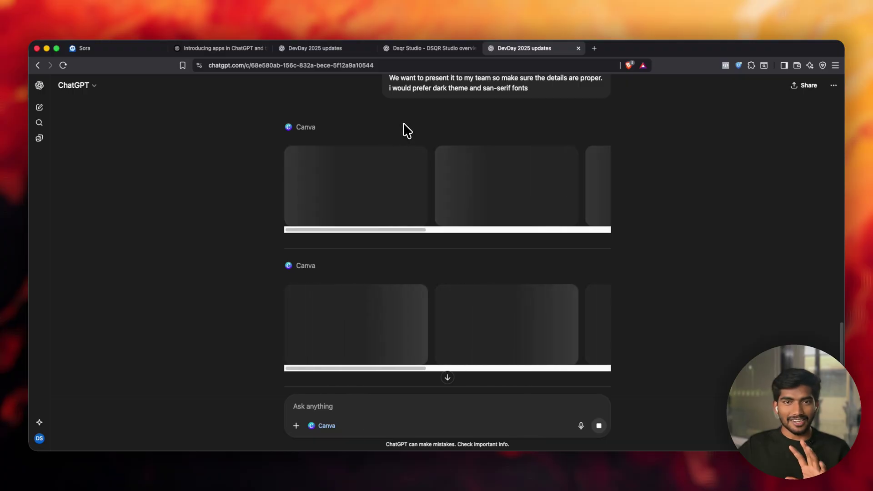
- Switch to the DSQR Studio overview chat and examine its Canva tool calls and responses, highlighting the parts being read
{"action": "left_click", "coordinate": [426, 47]}
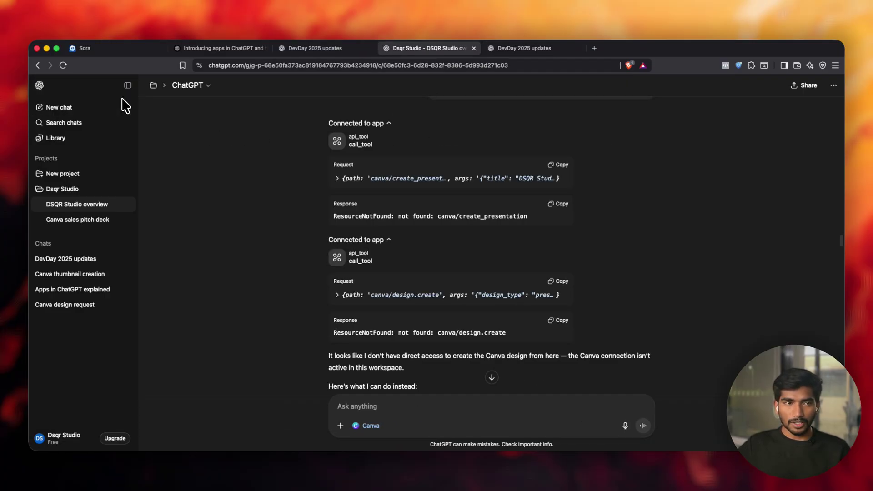
{"action": "left_click", "coordinate": [127, 86]}
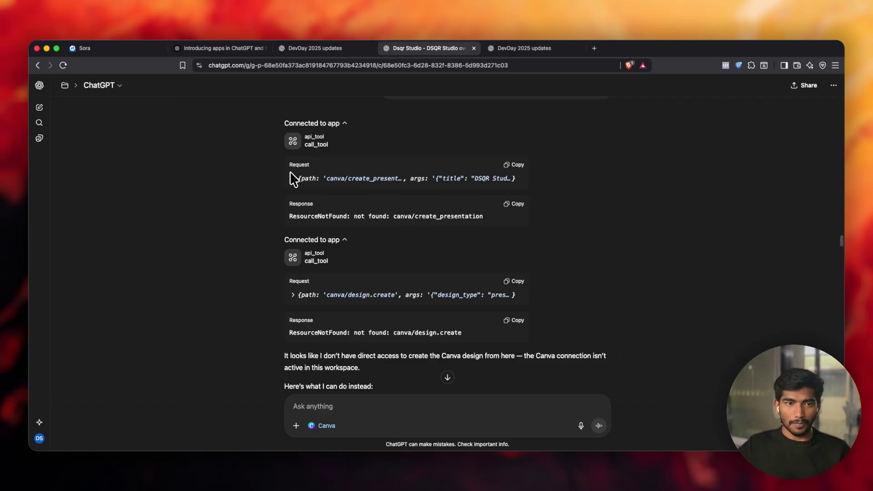
{"action": "left_click_drag", "start_coordinate": [287, 354], "coordinate": [337, 356]}
{"action": "left_click_drag", "start_coordinate": [451, 333], "coordinate": [293, 334]}
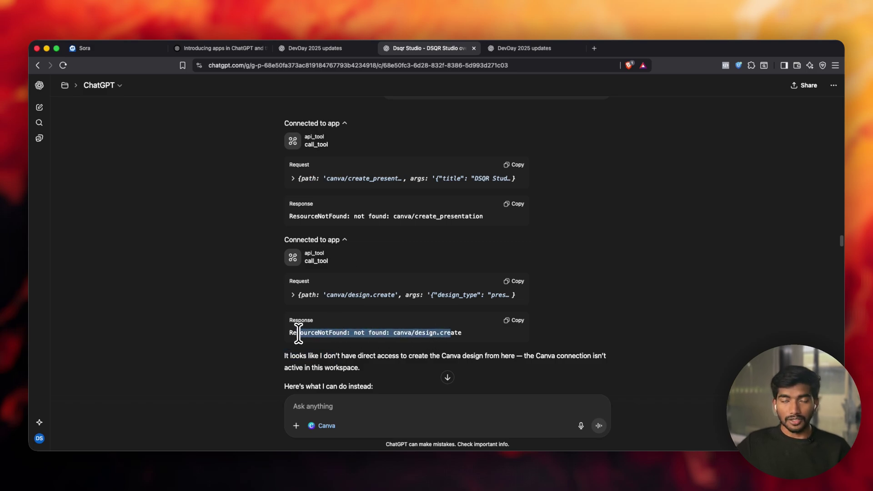
{"action": "left_click", "coordinate": [293, 333]}
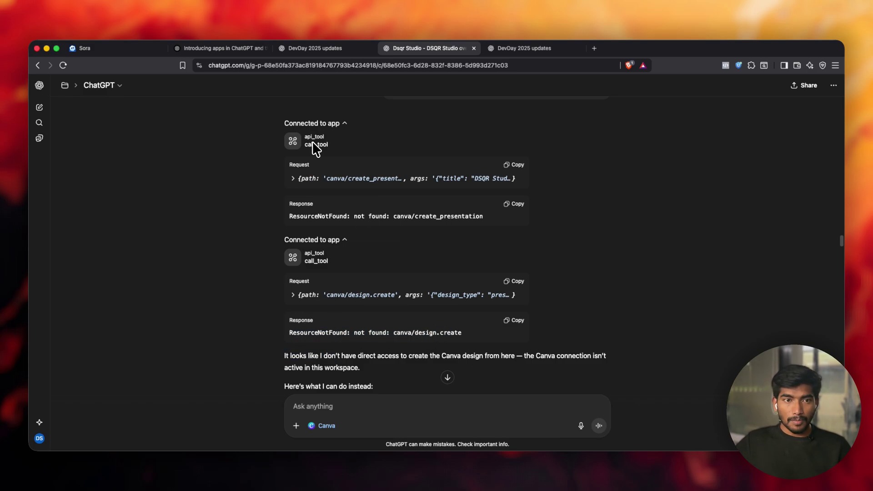
{"action": "mouse_move", "coordinate": [304, 136]}
{"action": "left_mouse_down"}
{"action": "mouse_move", "coordinate": [324, 137]}
{"action": "mouse_move", "coordinate": [317, 142]}
{"action": "left_mouse_up"}
{"action": "left_click", "coordinate": [328, 146]}
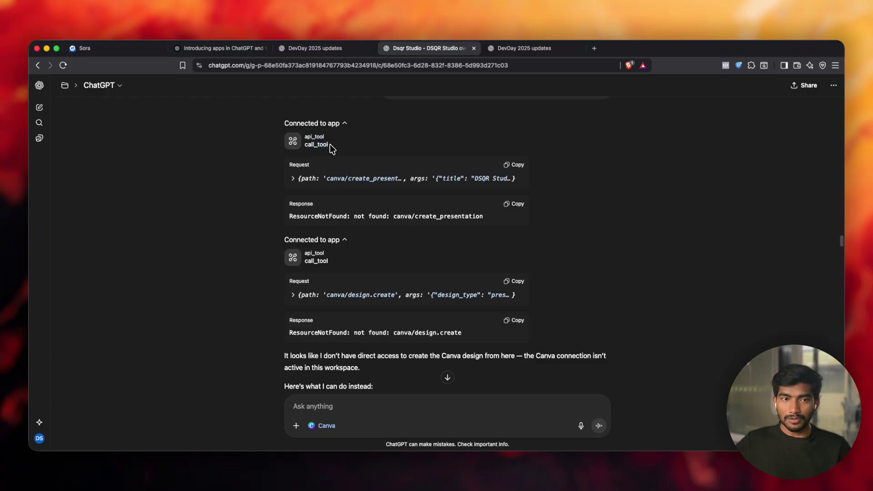
{"action": "left_click_drag", "start_coordinate": [306, 138], "coordinate": [329, 147]}
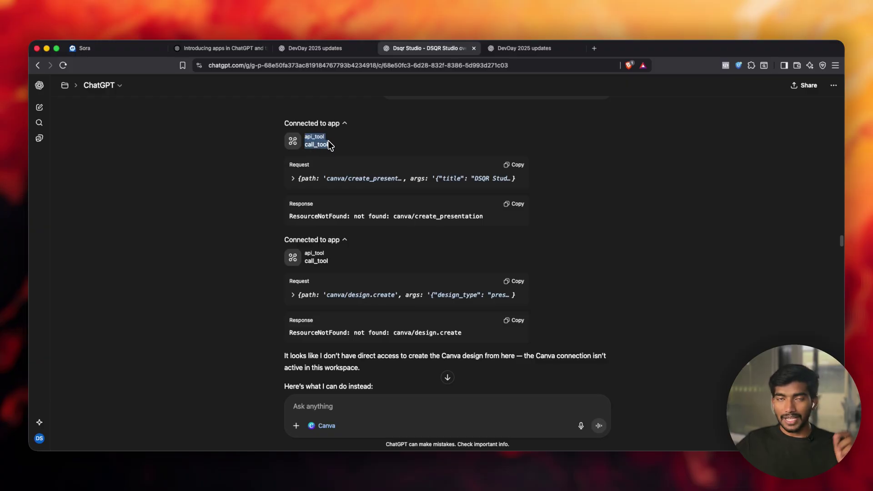
- Expand the canva/create_presentation request and read its path and arguments, highlighting the deck title and slide contents
{"action": "left_click", "coordinate": [293, 179]}
{"action": "left_click_drag", "start_coordinate": [300, 179], "coordinate": [391, 182]}
{"action": "left_click", "coordinate": [417, 181]}
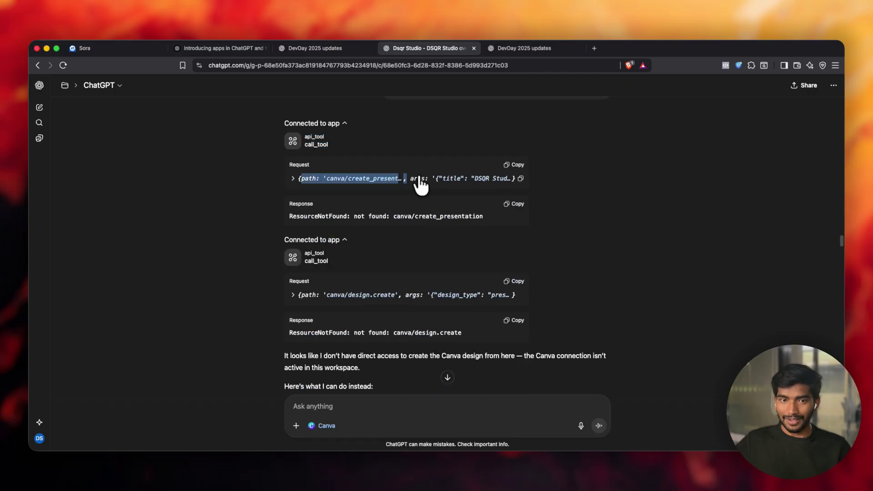
{"action": "left_click", "coordinate": [424, 180]}
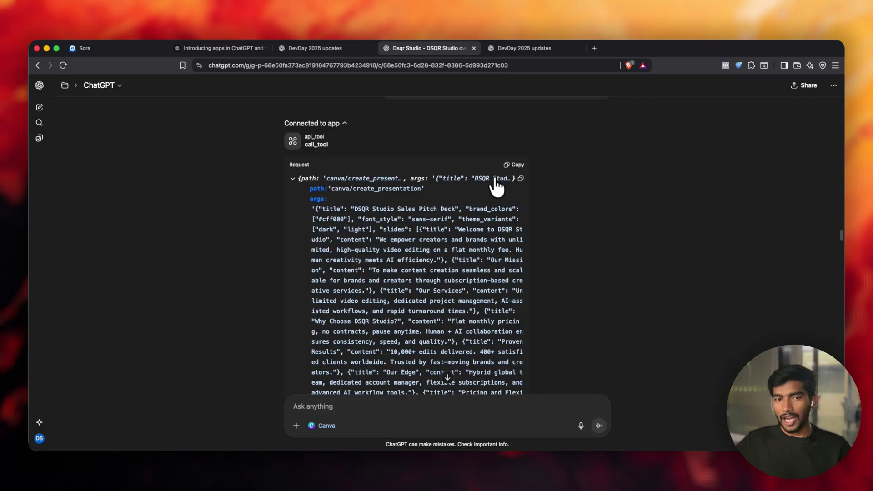
{"action": "left_click_drag", "start_coordinate": [342, 191], "coordinate": [425, 191]}
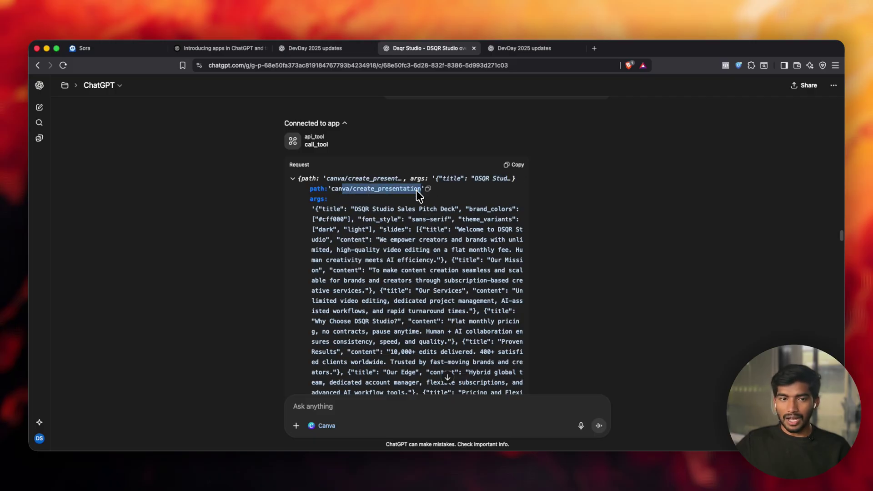
{"action": "left_click_drag", "start_coordinate": [312, 209], "coordinate": [370, 321]}
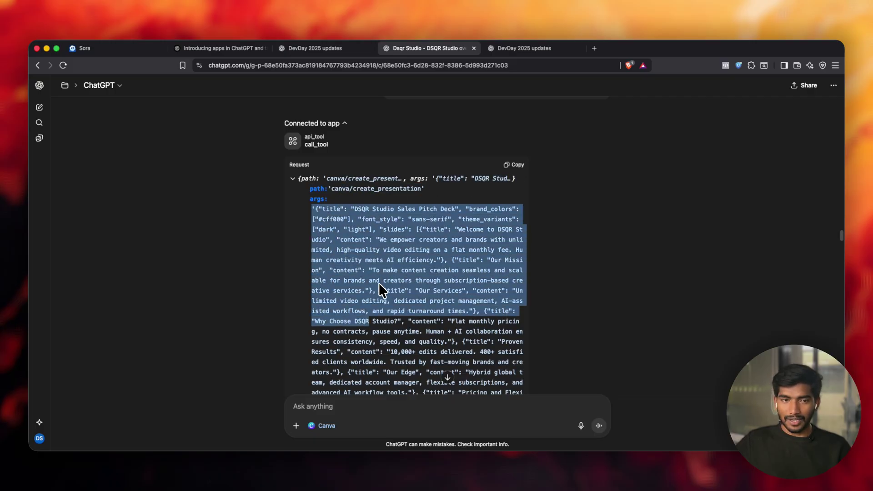
{"action": "scroll", "coordinate": [375, 249], "scroll_direction": "down", "scroll_amount": 1}
{"action": "left_click", "coordinate": [349, 187]}
{"action": "left_click_drag", "start_coordinate": [362, 175], "coordinate": [453, 174]}
{"action": "scroll", "coordinate": [453, 174], "scroll_direction": "down", "scroll_amount": 1}
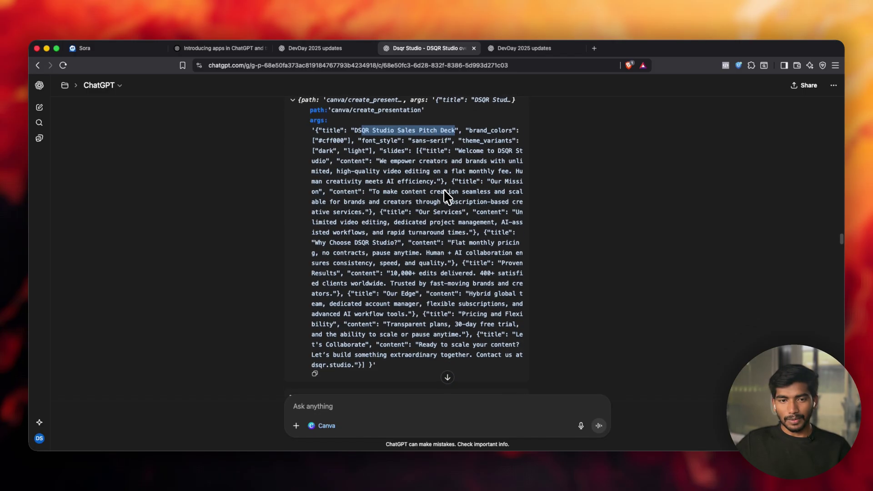
- Read the rest of the canva/create_presentation request and its response, highlighting the later slide contents and the response line
{"action": "left_click_drag", "start_coordinate": [479, 271], "coordinate": [480, 354]}
{"action": "scroll", "coordinate": [457, 331], "scroll_direction": "down", "scroll_amount": 2}
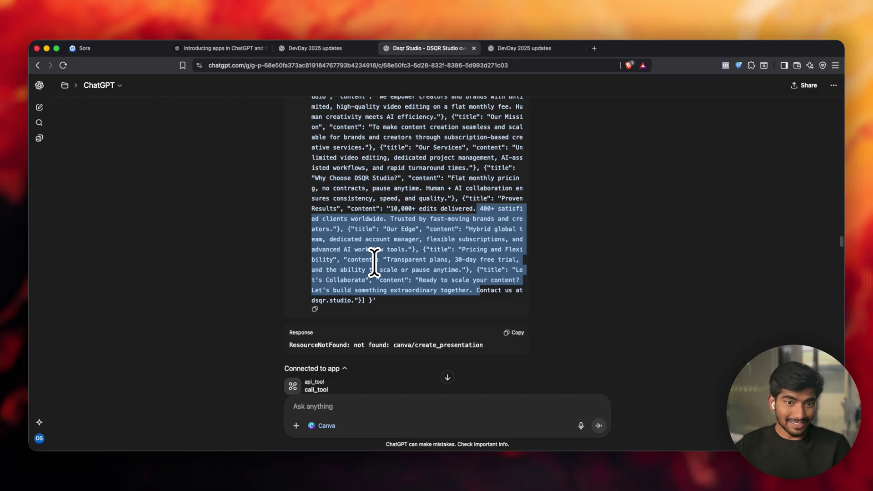
{"action": "scroll", "coordinate": [366, 257], "scroll_direction": "up", "scroll_amount": 3}
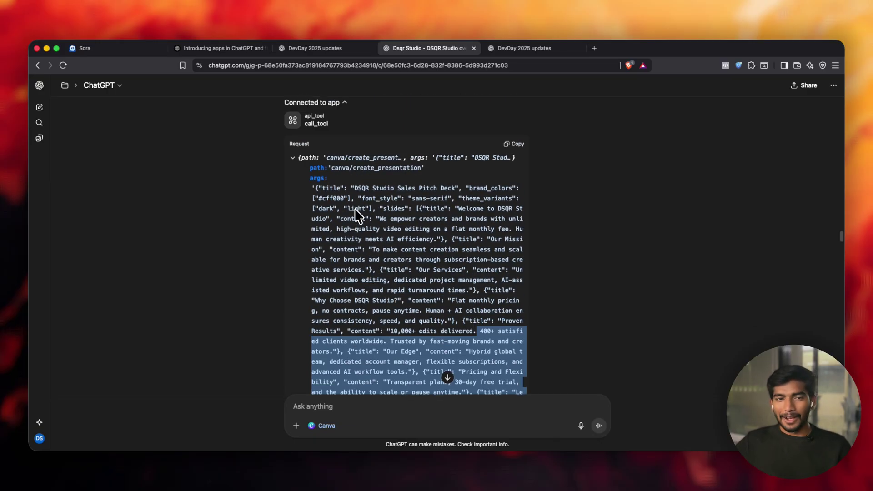
{"action": "scroll", "coordinate": [355, 209], "scroll_direction": "down", "scroll_amount": 4}
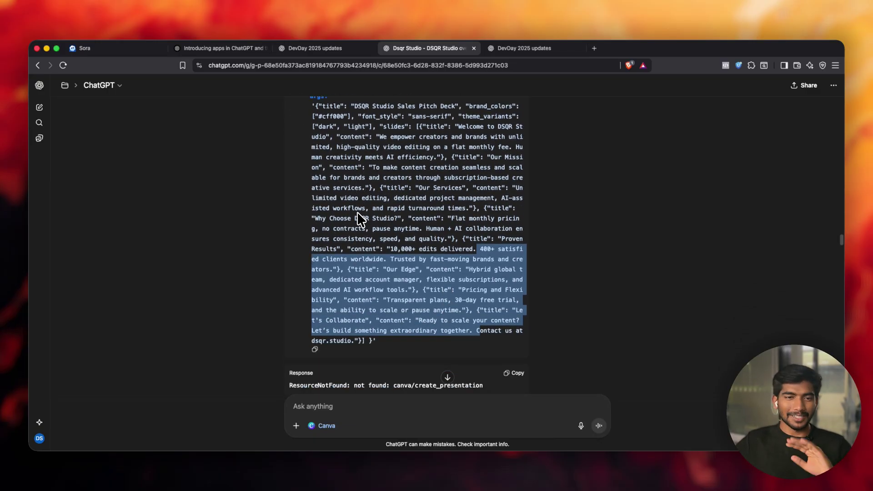
{"action": "scroll", "coordinate": [366, 237], "scroll_direction": "down", "scroll_amount": 2}
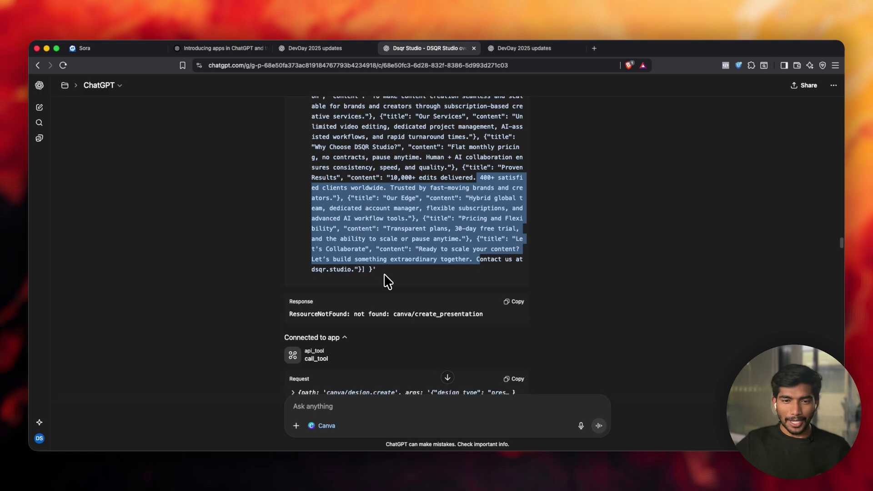
{"action": "left_click_drag", "start_coordinate": [294, 271], "coordinate": [486, 273]}
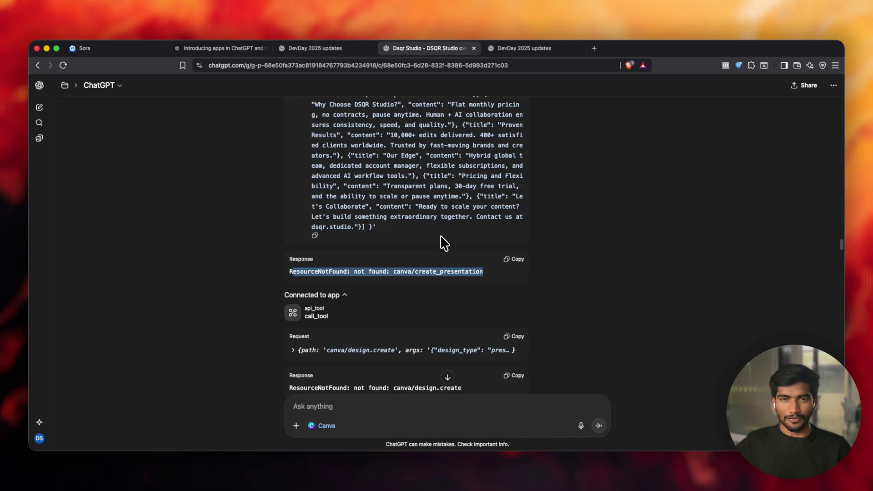
- Switch to the DevDay 2025 updates chat with the Canva results and look through the generated pitch deck designs
{"action": "left_click", "coordinate": [518, 50]}
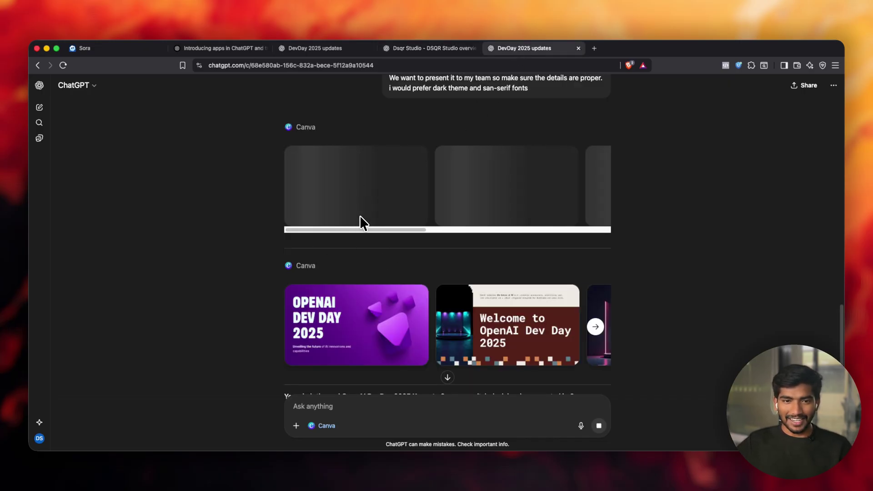
{"action": "scroll", "coordinate": [367, 241], "scroll_direction": "down", "scroll_amount": 3}
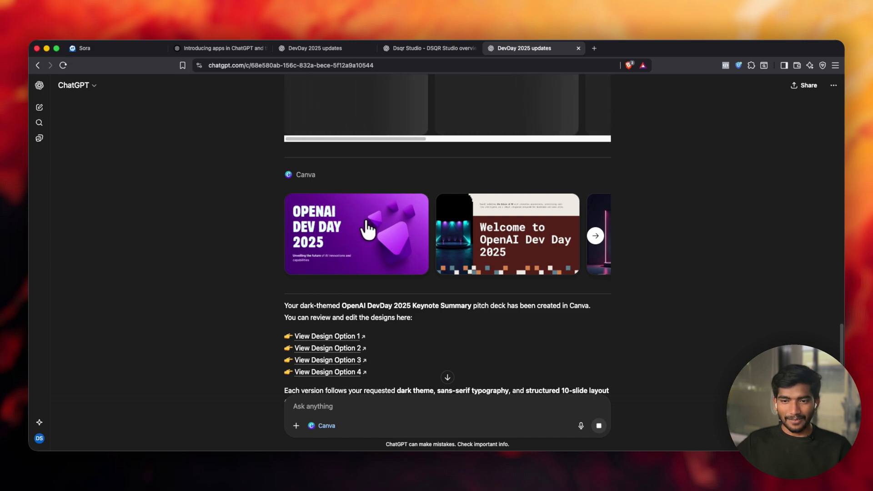
{"action": "scroll", "coordinate": [367, 228], "scroll_direction": "right", "scroll_amount": 5}
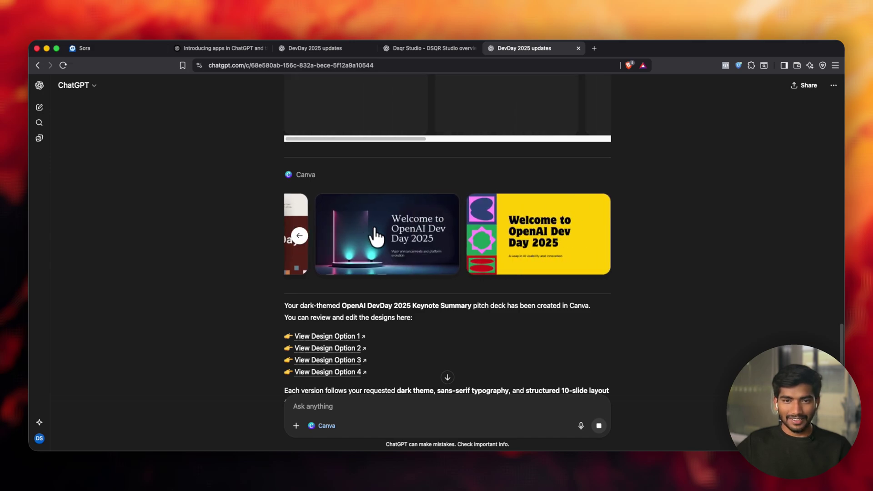
{"action": "scroll", "coordinate": [359, 237], "scroll_direction": "left", "scroll_amount": 5}
{"action": "scroll", "coordinate": [339, 241], "scroll_direction": "left", "scroll_amount": 3}
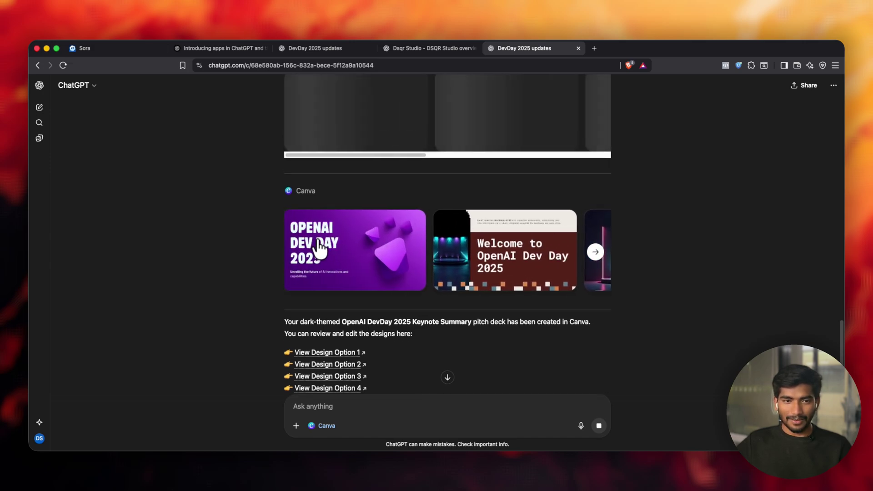
{"action": "scroll", "coordinate": [376, 248], "scroll_direction": "up", "scroll_amount": 2}
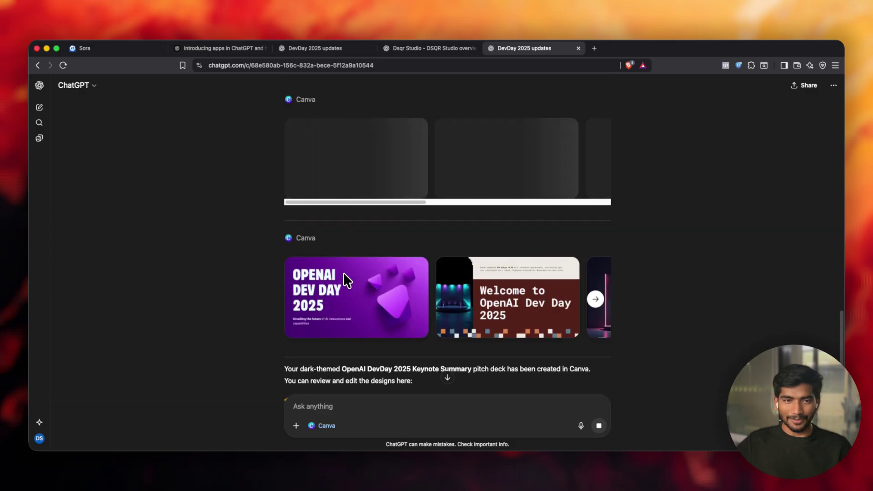
{"action": "scroll", "coordinate": [346, 164], "scroll_direction": "up", "scroll_amount": 10}
{"action": "scroll", "coordinate": [339, 230], "scroll_direction": "down", "scroll_amount": 6}
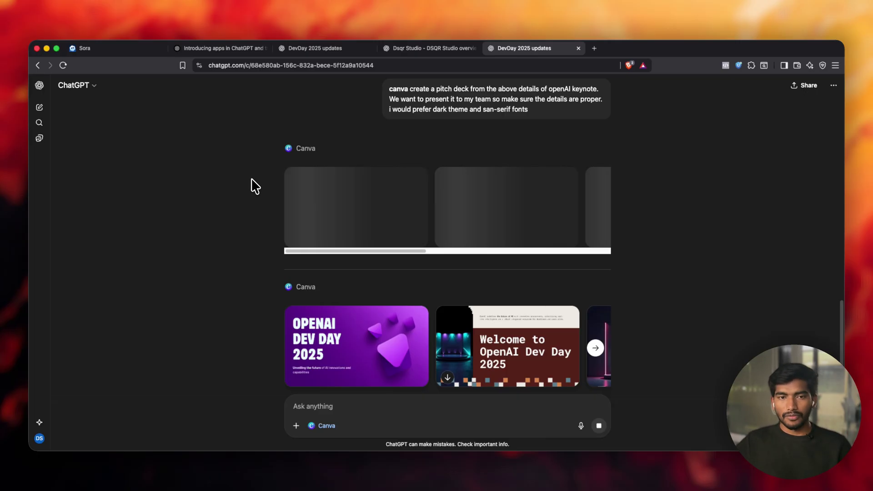
- Reload the chat, open the purple OpenAI Dev Day 2025 deck and review its slides up to the OpenAI and AMD partnership
{"action": "left_click", "coordinate": [66, 65]}
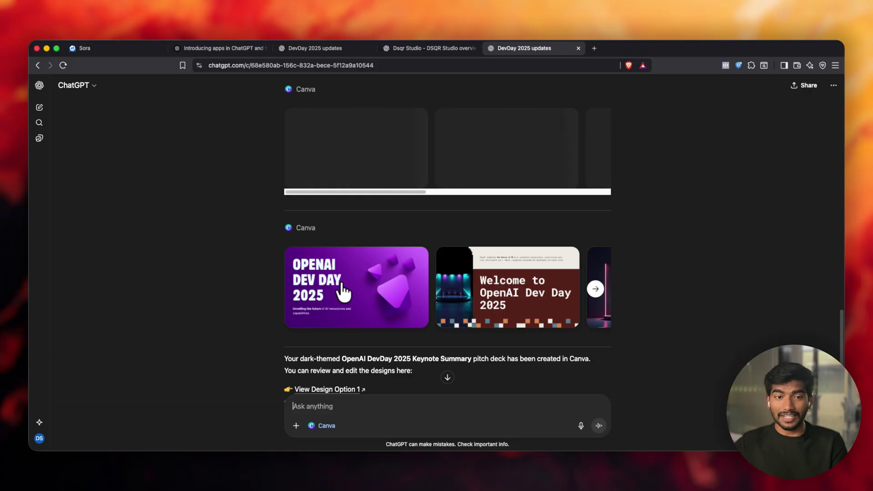
{"action": "left_click", "coordinate": [342, 285]}
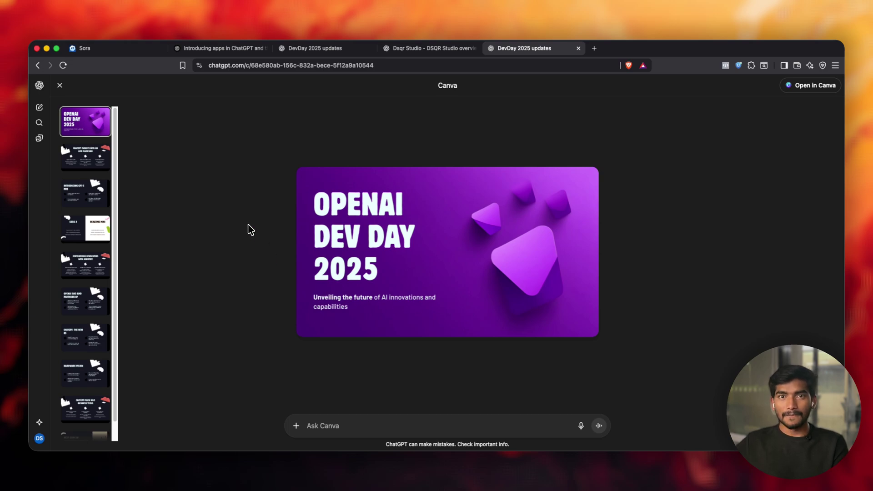
{"action": "left_click", "coordinate": [108, 158]}
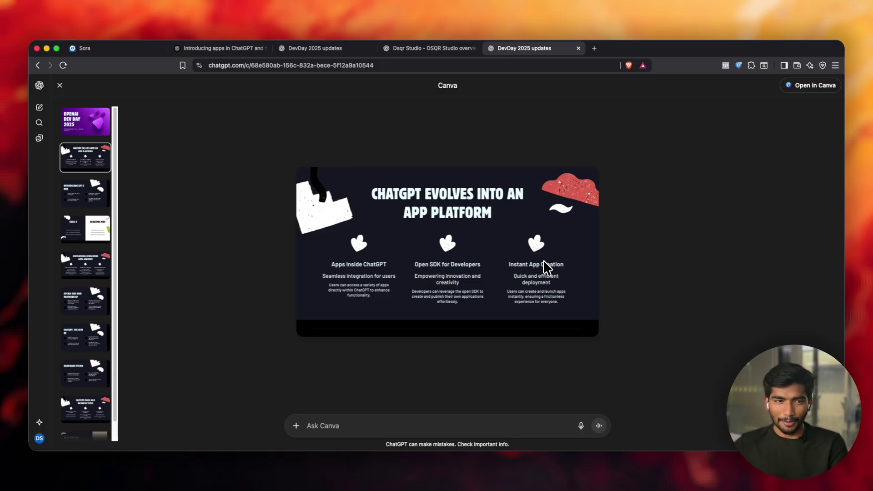
{"action": "left_click", "coordinate": [103, 201]}
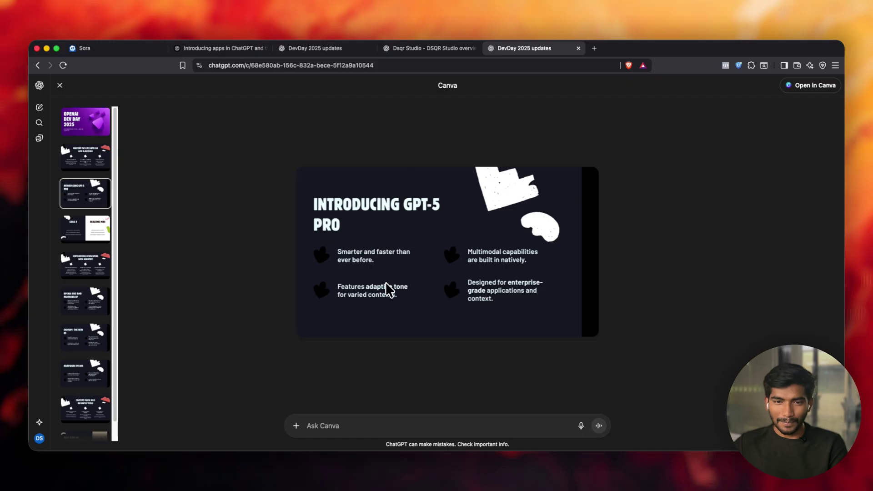
{"action": "left_click", "coordinate": [89, 221]}
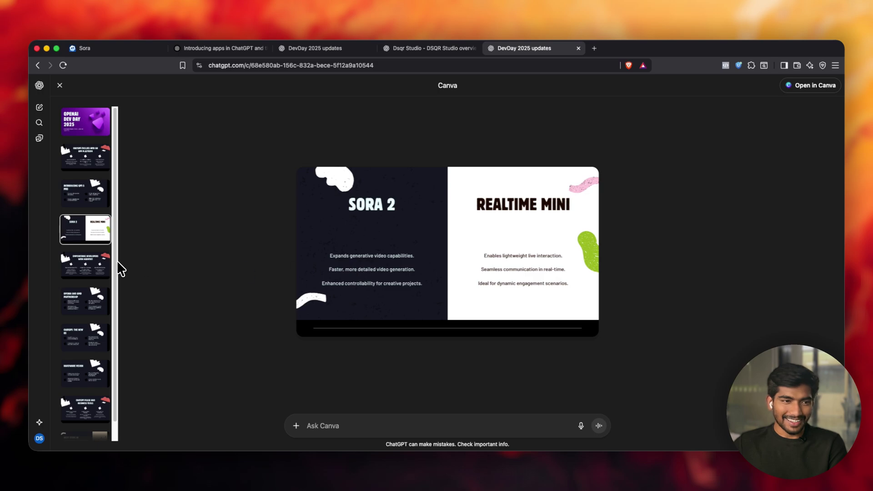
{"action": "left_click", "coordinate": [82, 263]}
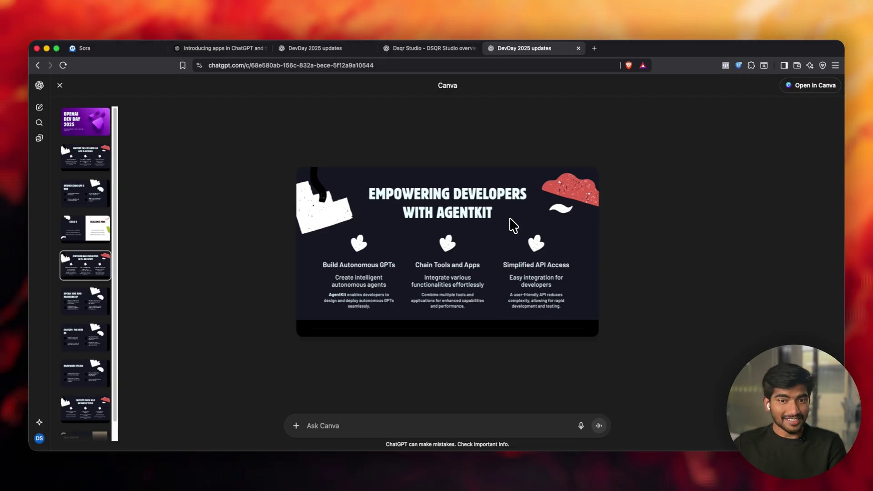
{"action": "left_click", "coordinate": [89, 297]}
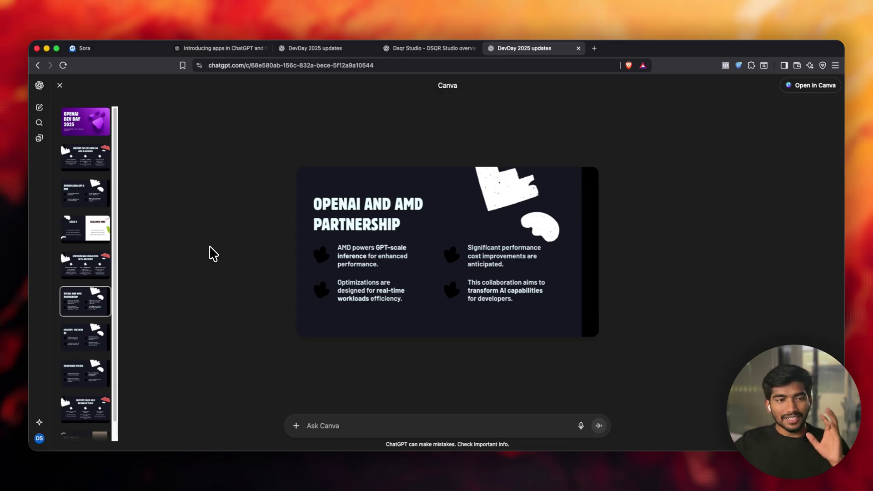
- Review the purple deck's slides from ChatGPT: The New OS to Next Steps in Ecosystem Leadership, and close the preview
{"action": "left_click", "coordinate": [91, 330]}
{"action": "scroll", "coordinate": [91, 323], "scroll_direction": "down", "scroll_amount": 1}
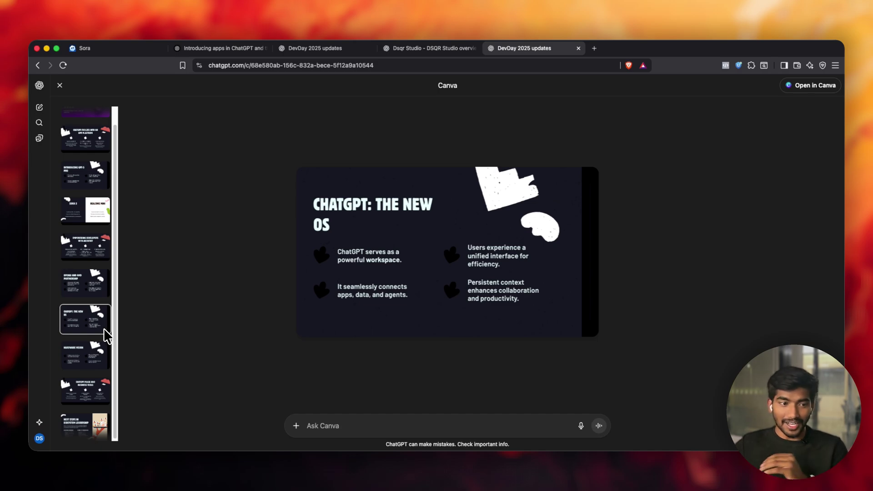
{"action": "scroll", "coordinate": [103, 329], "scroll_direction": "down", "scroll_amount": 1}
{"action": "left_click", "coordinate": [95, 360]}
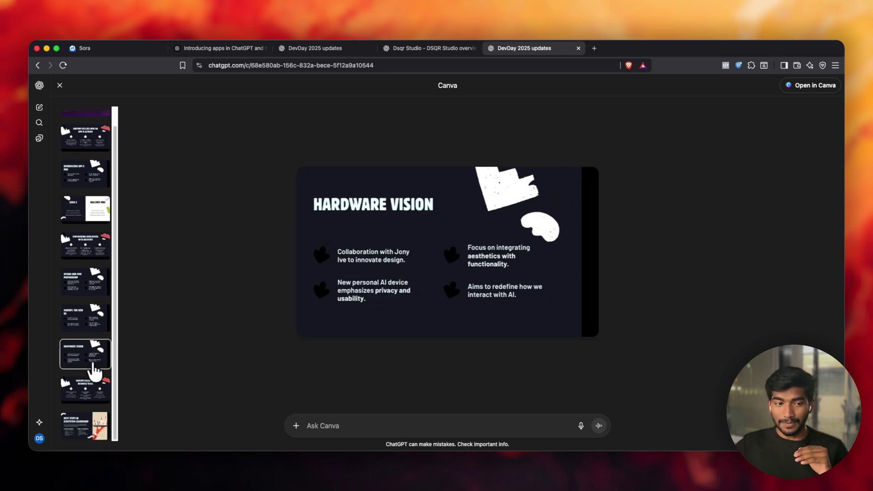
{"action": "left_click", "coordinate": [93, 394]}
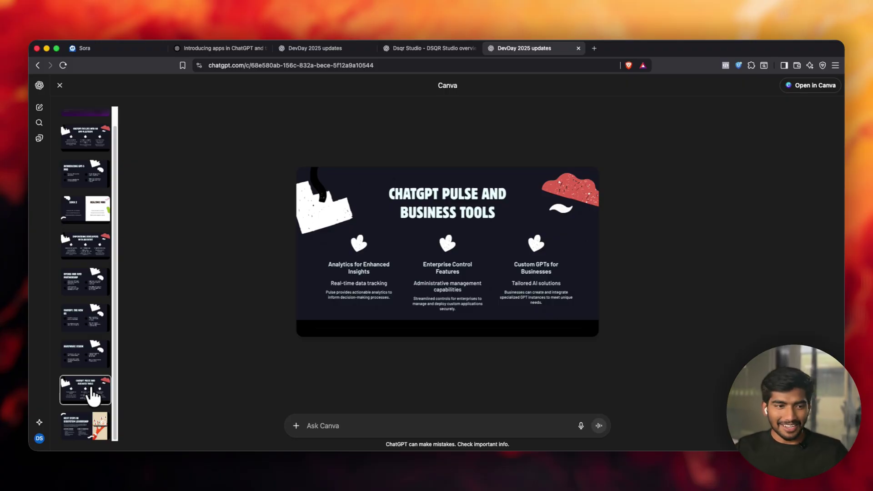
{"action": "left_click", "coordinate": [86, 434]}
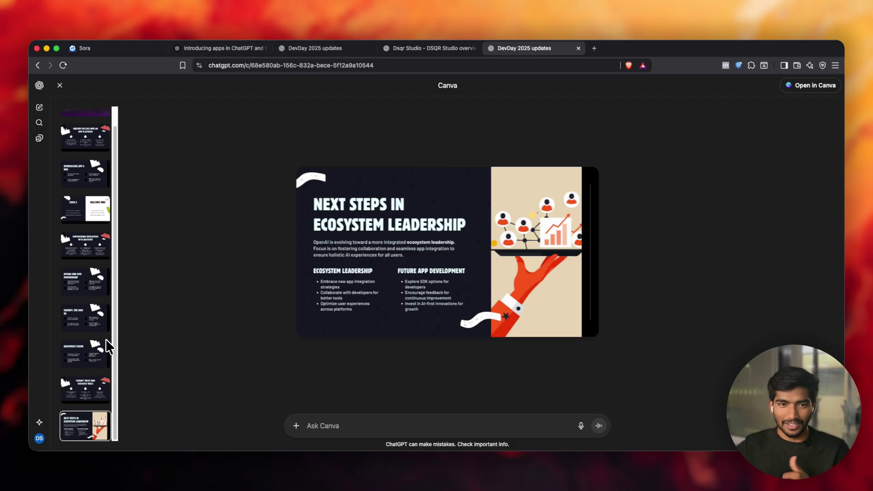
{"action": "left_click", "coordinate": [60, 86]}
- Open the maroon Welcome to OpenAI Dev Day 2025 deck and review its slides up to Hardware Vision with Jony Ive
{"action": "scroll", "coordinate": [434, 303], "scroll_direction": "down", "scroll_amount": 5}
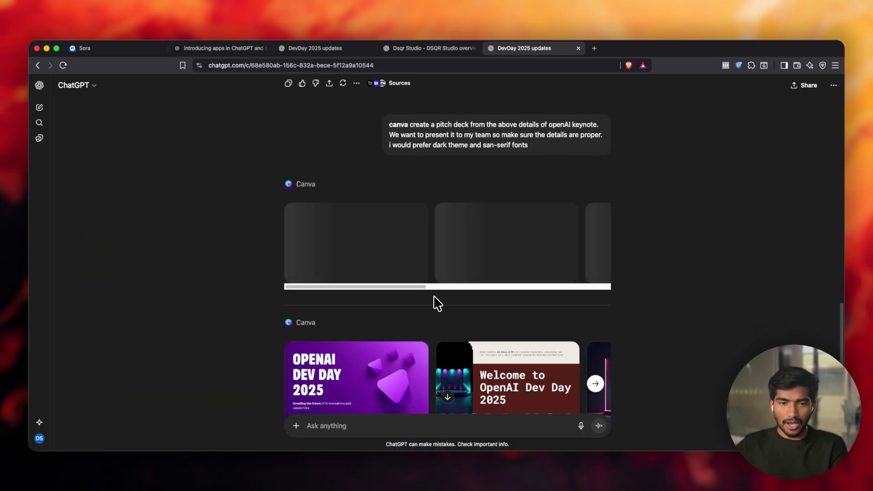
{"action": "left_click", "coordinate": [509, 273]}
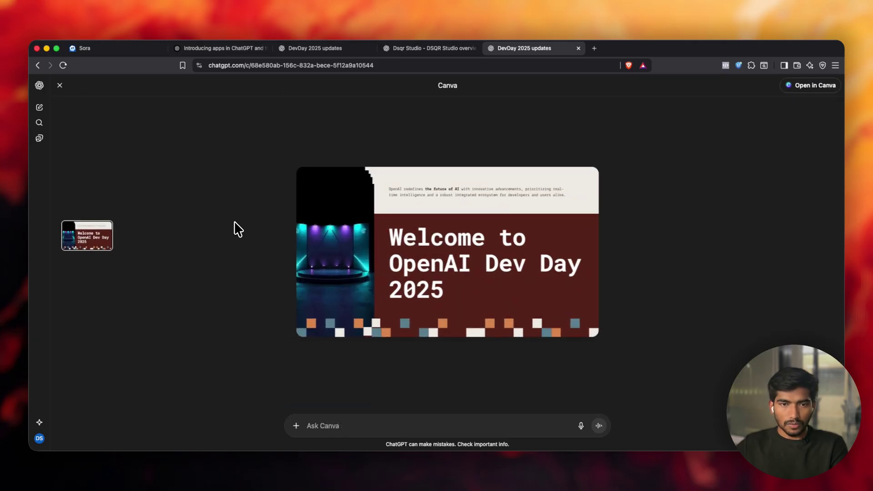
{"action": "left_click", "coordinate": [84, 154]}
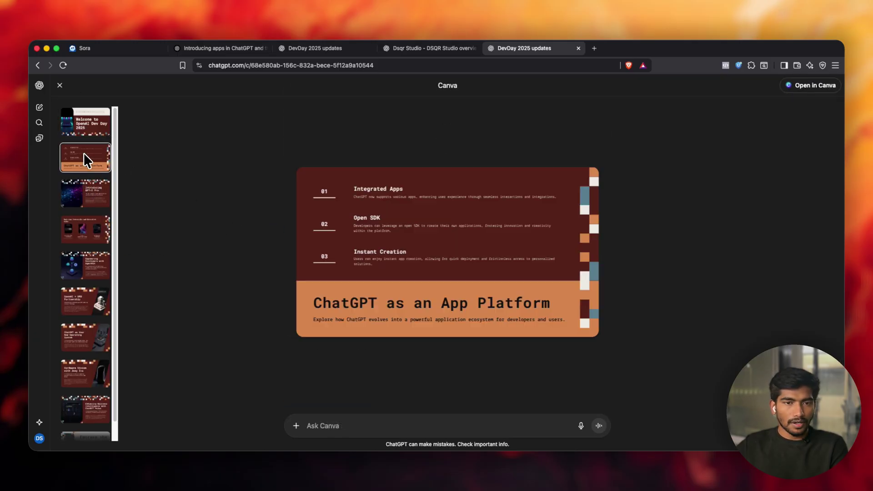
{"action": "left_click", "coordinate": [85, 186]}
{"action": "scroll", "coordinate": [85, 205], "scroll_direction": "down", "scroll_amount": 1}
{"action": "left_click", "coordinate": [90, 224]}
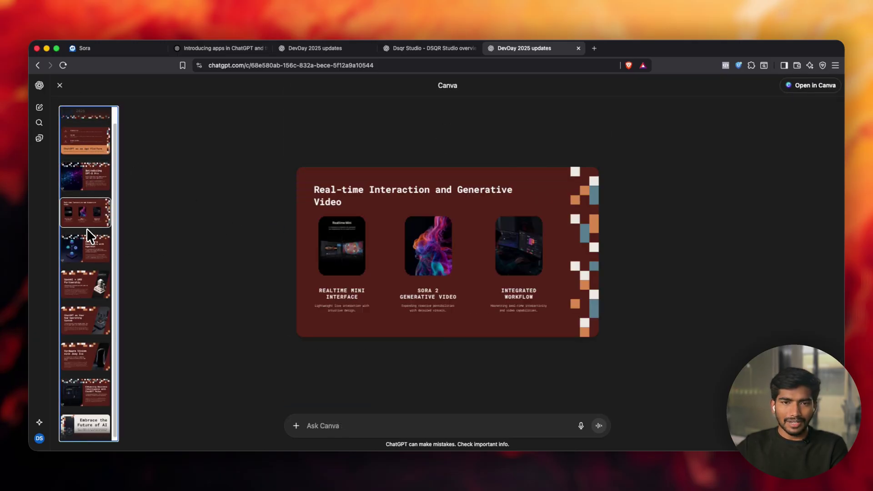
{"action": "left_click", "coordinate": [85, 247]}
{"action": "left_click", "coordinate": [107, 284]}
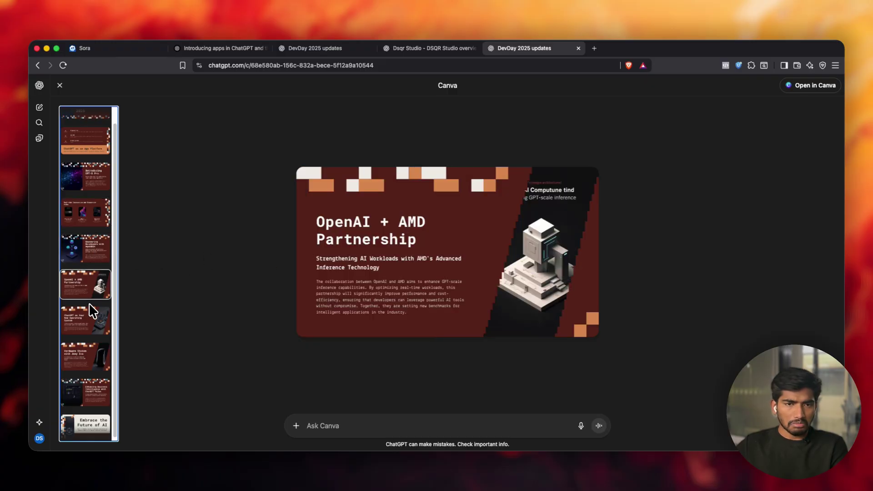
{"action": "left_click", "coordinate": [97, 318]}
{"action": "scroll", "coordinate": [105, 290], "scroll_direction": "down", "scroll_amount": 1}
{"action": "left_click", "coordinate": [86, 354]}
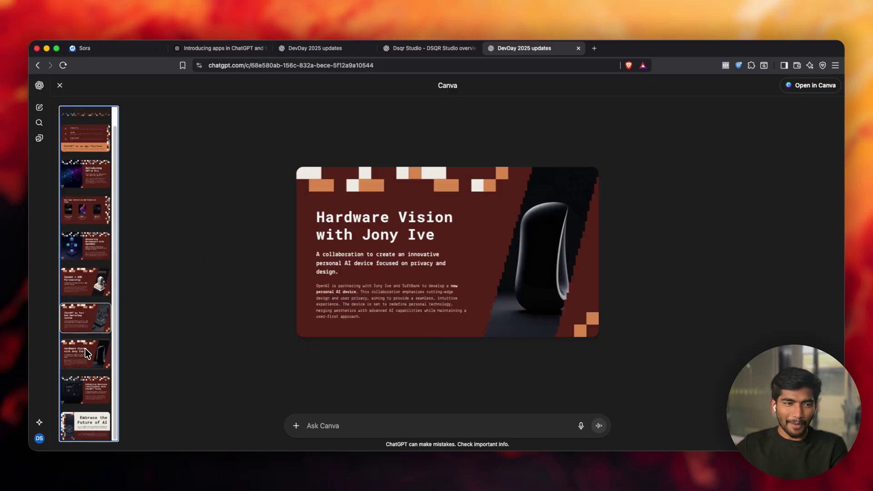
{"action": "scroll", "coordinate": [101, 255], "scroll_direction": "up", "scroll_amount": 1}
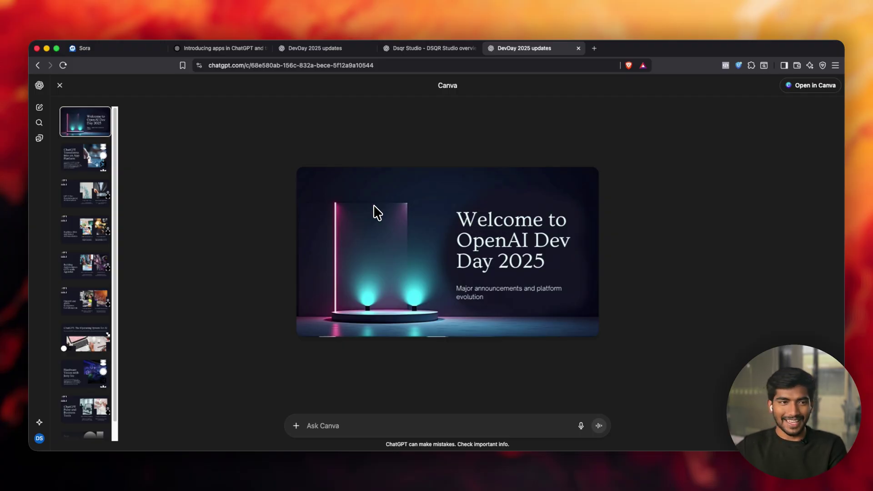
- Review the dark neon-stage deck's slides from ChatGPT Transforms into an App Platform to the closing contact slide, and close the preview
{"action": "left_click", "coordinate": [96, 159]}
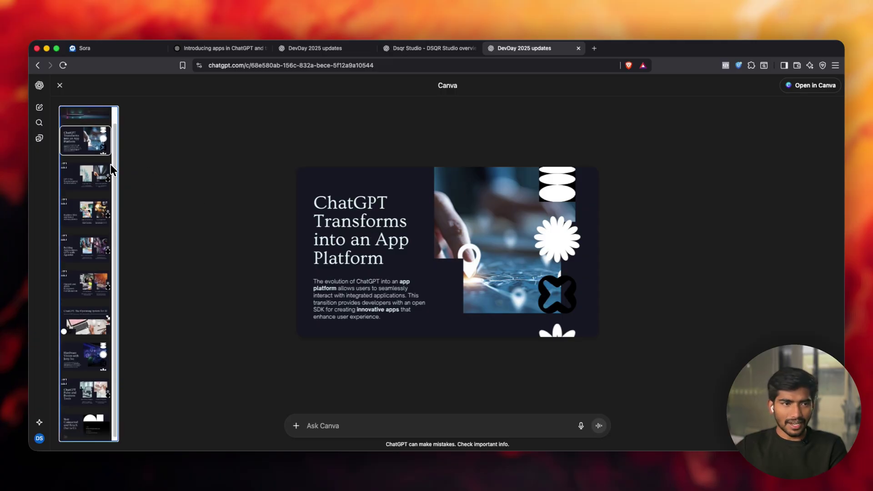
{"action": "left_click", "coordinate": [104, 175]}
{"action": "left_click", "coordinate": [96, 210]}
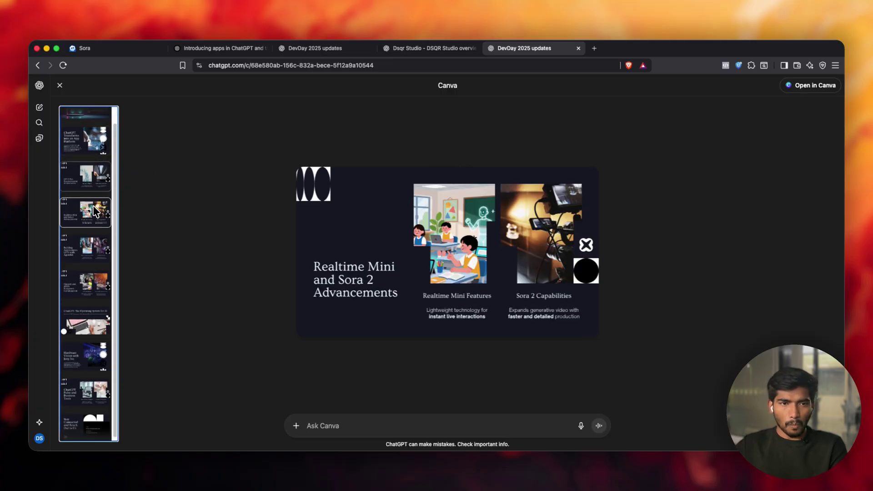
{"action": "left_click", "coordinate": [91, 250]}
{"action": "left_click", "coordinate": [87, 282]}
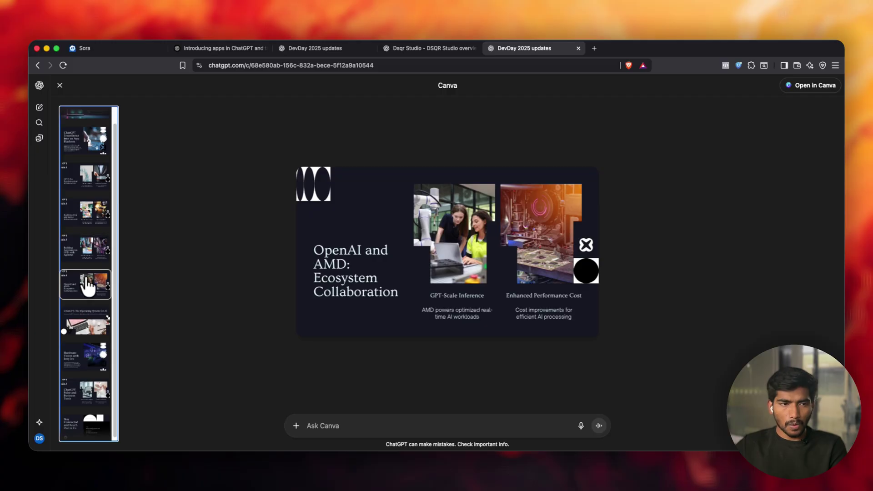
{"action": "left_click", "coordinate": [83, 315]}
{"action": "left_click", "coordinate": [86, 360]}
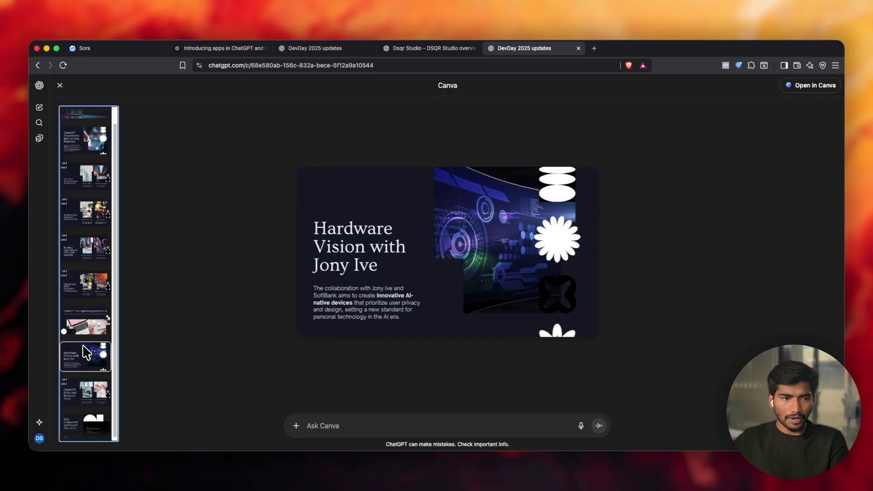
{"action": "left_click", "coordinate": [80, 385]}
{"action": "left_click", "coordinate": [87, 416]}
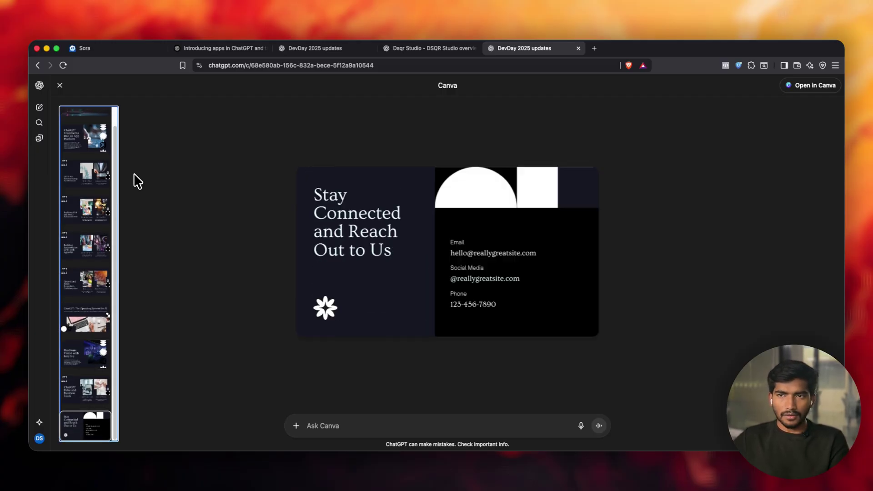
{"action": "scroll", "coordinate": [101, 150], "scroll_direction": "up", "scroll_amount": 2}
{"action": "left_click", "coordinate": [59, 85]}
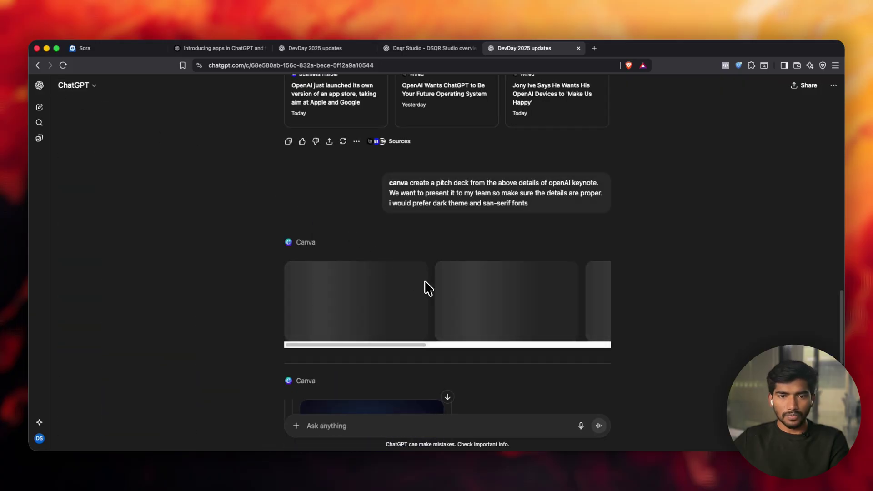
- Open the yellow Welcome to OpenAI Dev Day 2025 deck and review its slides from ChatGPT App Platform to AgentKit and APIs
{"action": "scroll", "coordinate": [476, 311], "scroll_direction": "down", "scroll_amount": 6}
{"action": "scroll", "coordinate": [512, 177], "scroll_direction": "right", "scroll_amount": 3}
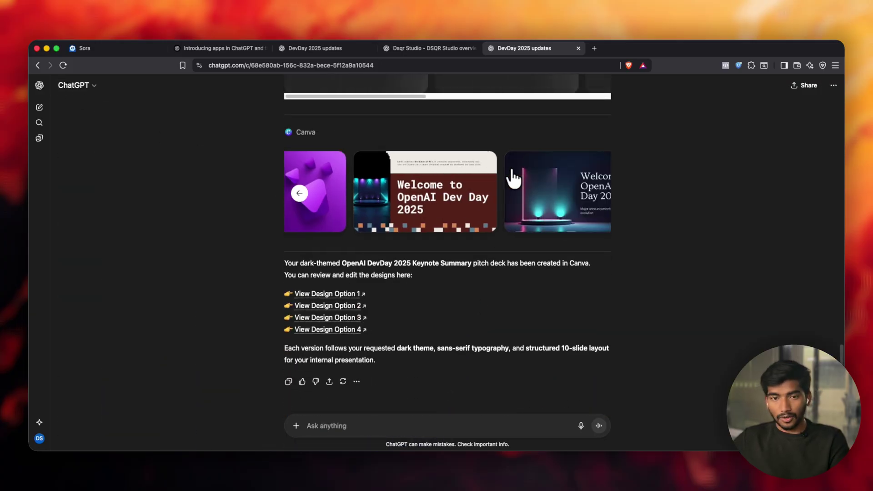
{"action": "scroll", "coordinate": [512, 178], "scroll_direction": "right", "scroll_amount": 2}
{"action": "left_click", "coordinate": [509, 177]}
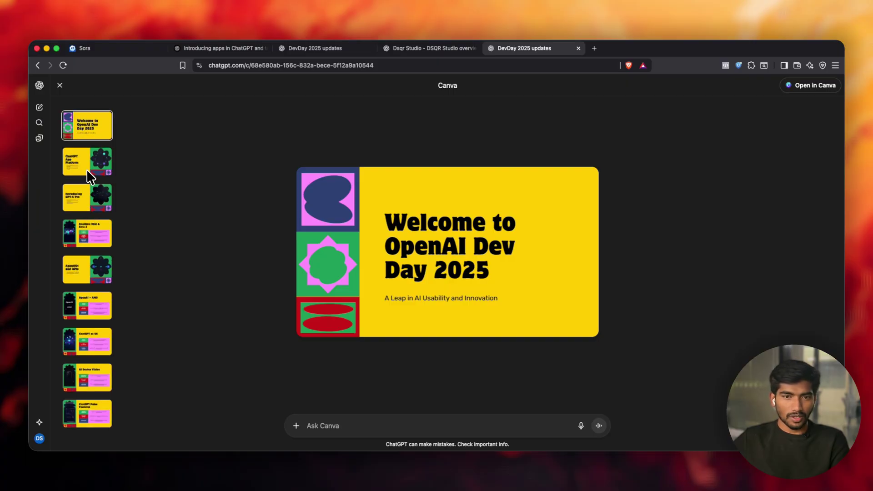
{"action": "left_click", "coordinate": [87, 172]}
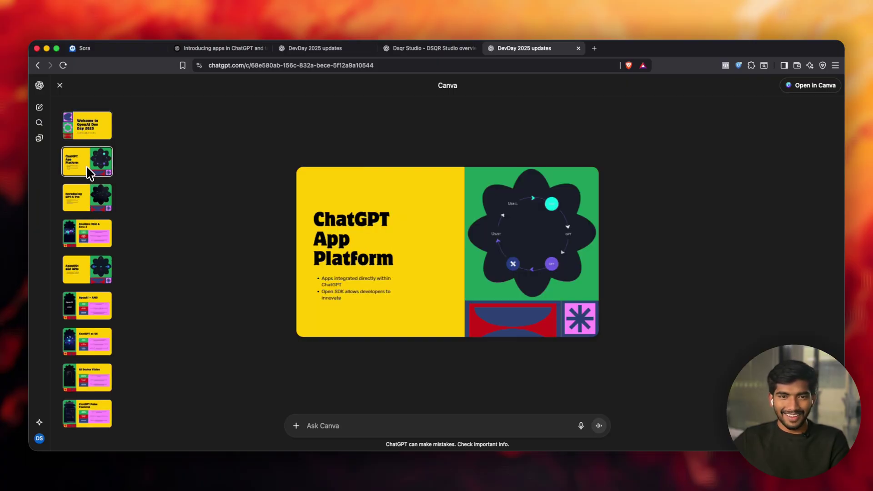
{"action": "left_click", "coordinate": [79, 195]}
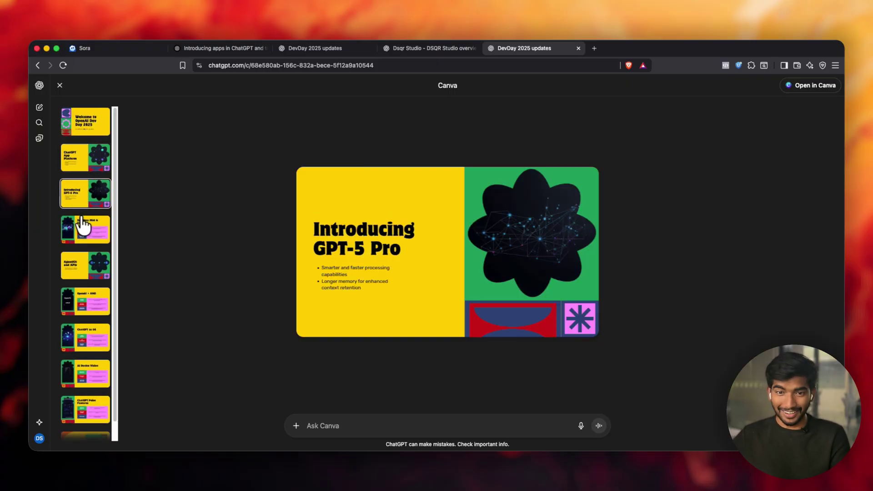
{"action": "left_click", "coordinate": [83, 225]}
{"action": "left_click", "coordinate": [81, 255]}
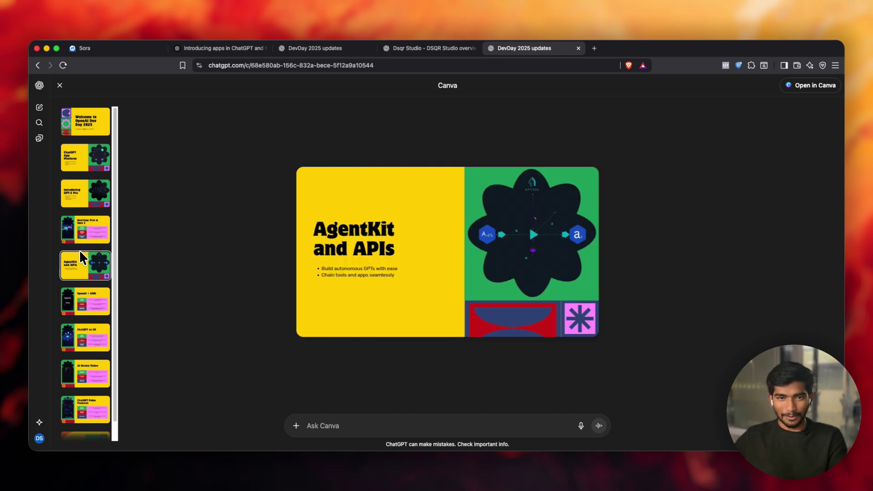
{"action": "left_click", "coordinate": [84, 226]}
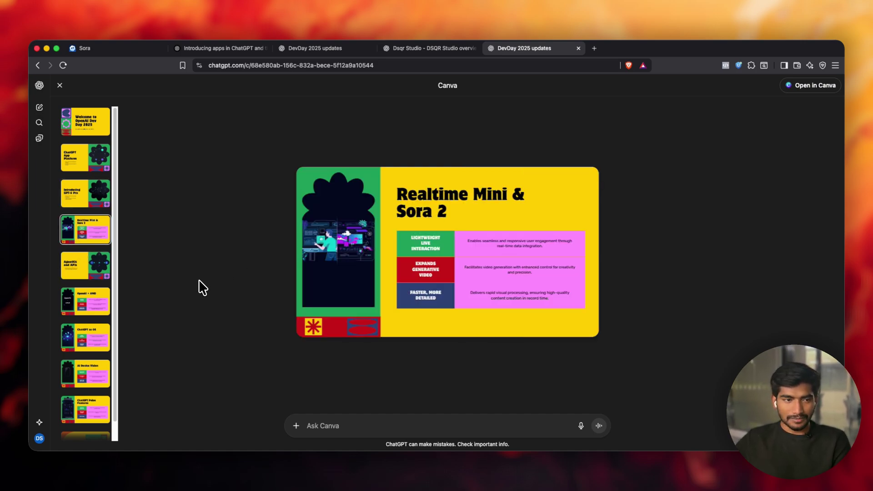
- Review the yellow deck's remaining slides from OpenAI + AMD to Contact Information, and close the preview
{"action": "left_click", "coordinate": [87, 312]}
{"action": "left_click", "coordinate": [83, 339]}
{"action": "left_click", "coordinate": [71, 378]}
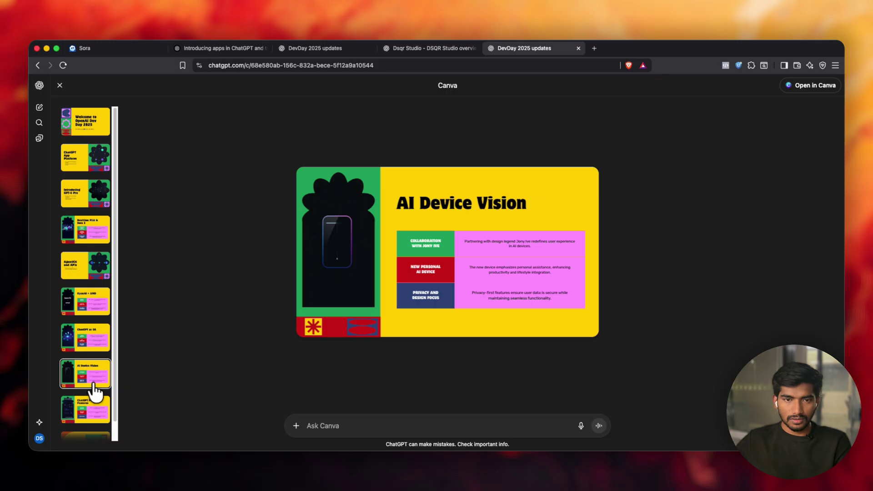
{"action": "scroll", "coordinate": [94, 392], "scroll_direction": "down", "scroll_amount": 1}
{"action": "left_click", "coordinate": [94, 392]}
{"action": "left_click", "coordinate": [88, 415]}
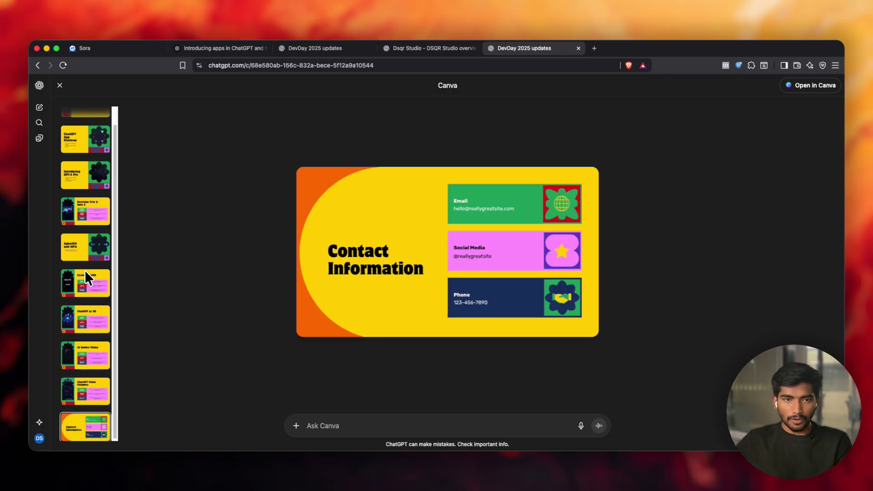
{"action": "scroll", "coordinate": [84, 269], "scroll_direction": "up", "scroll_amount": 2}
{"action": "left_click", "coordinate": [59, 85]}
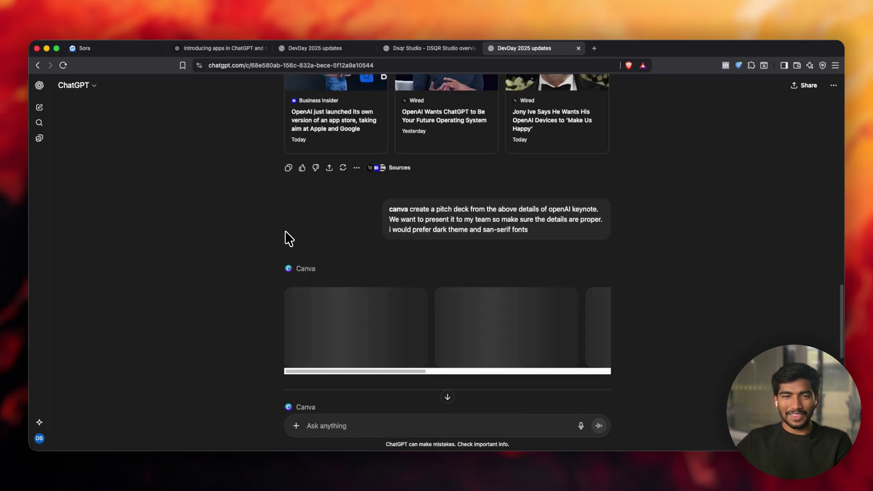
- Open the purple OpenAI Dev Day 2025 deck in the Canva editor, view it, and close both the editor and the preview
{"action": "scroll", "coordinate": [391, 269], "scroll_direction": "down", "scroll_amount": 5}
{"action": "scroll", "coordinate": [375, 272], "scroll_direction": "down", "scroll_amount": 2}
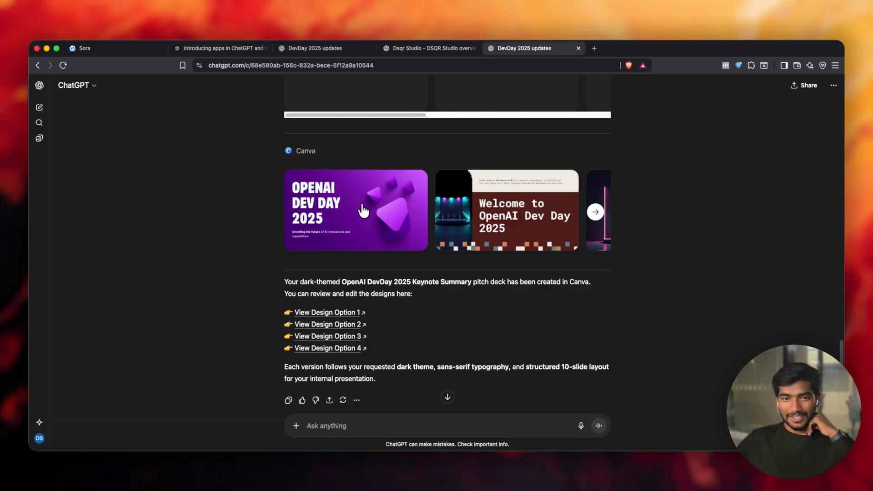
{"action": "left_click", "coordinate": [366, 202]}
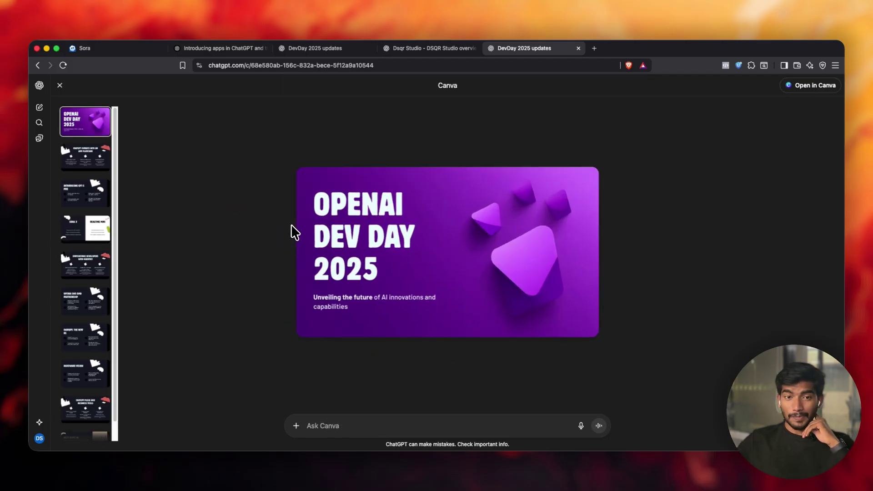
{"action": "left_click", "coordinate": [800, 95]}
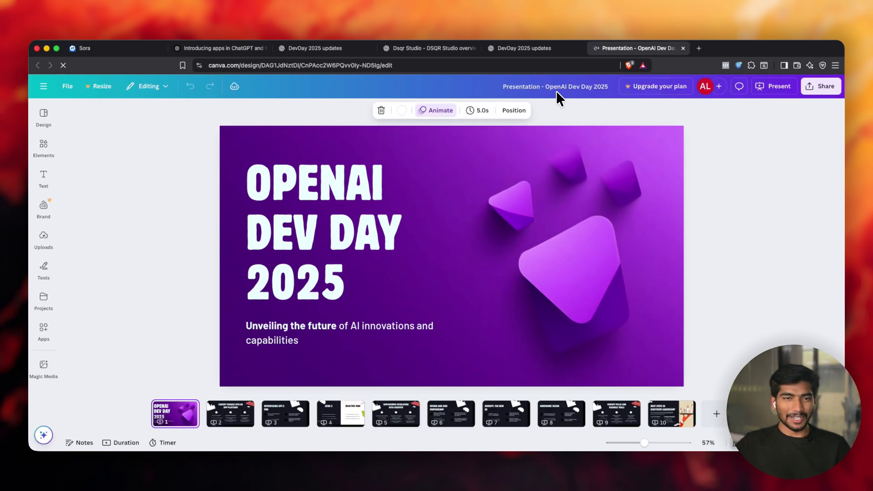
{"action": "left_click", "coordinate": [684, 49]}
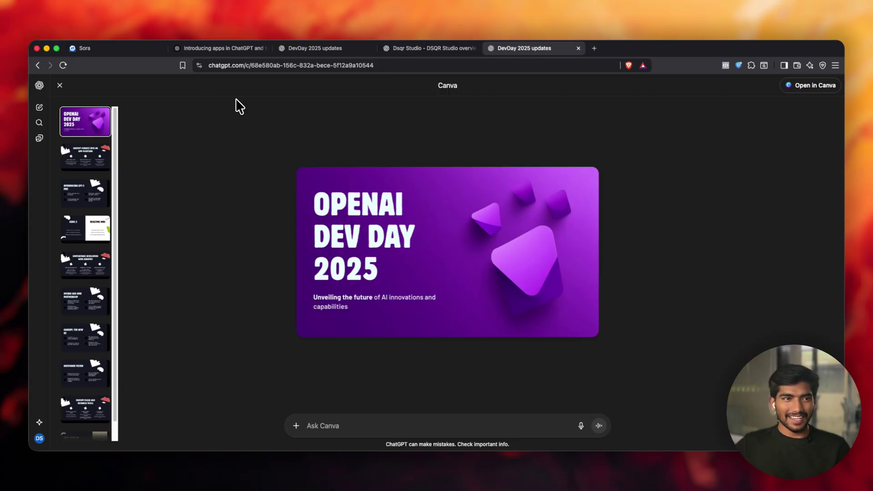
{"action": "left_click", "coordinate": [64, 85]}
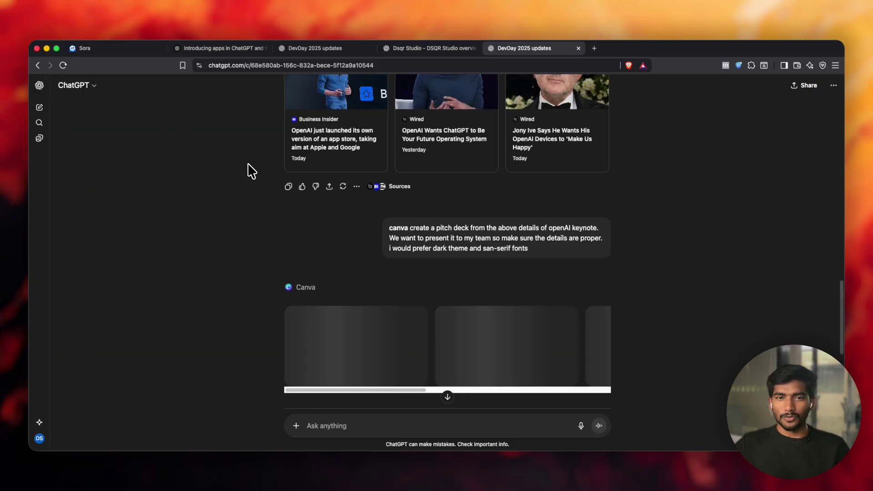
- Examine Canva's deck thumbnails and the design option links in the chat's reply to the dark-theme prompt
{"action": "scroll", "coordinate": [262, 178], "scroll_direction": "down", "scroll_amount": 3}
{"action": "scroll", "coordinate": [288, 249], "scroll_direction": "down", "scroll_amount": 1}
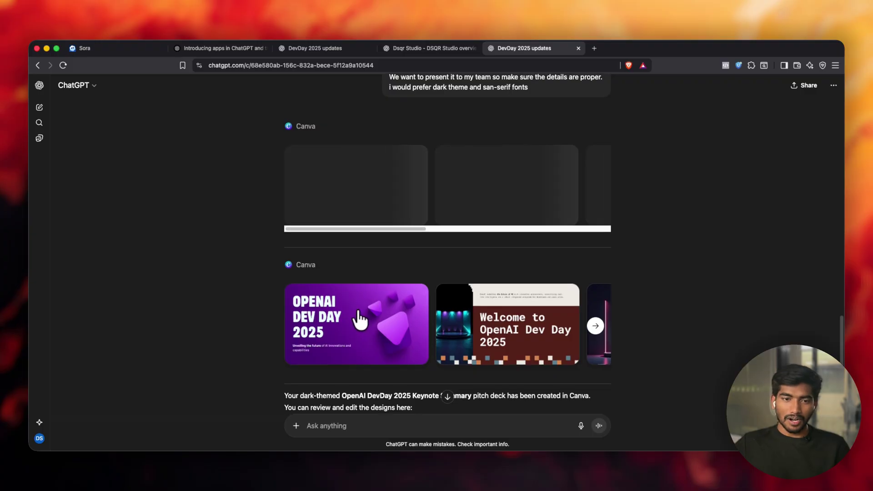
{"action": "scroll", "coordinate": [360, 318], "scroll_direction": "down", "scroll_amount": 4}
{"action": "scroll", "coordinate": [291, 210], "scroll_direction": "up", "scroll_amount": 3}
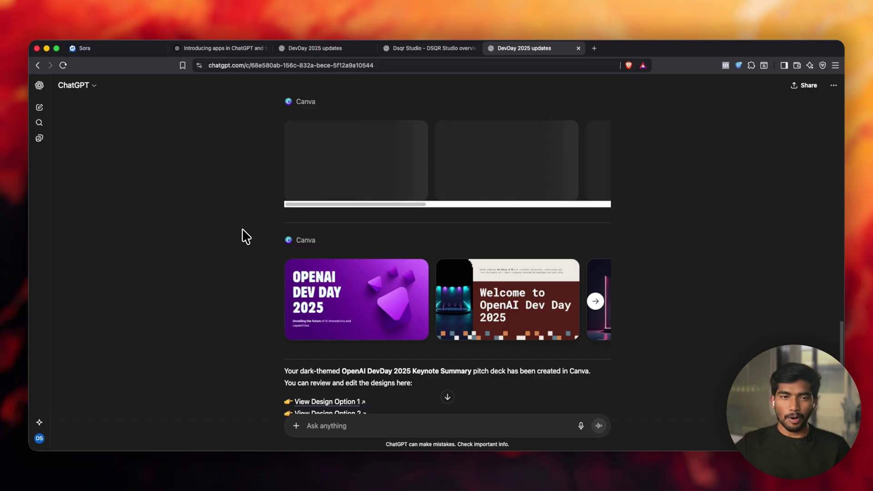
{"action": "scroll", "coordinate": [243, 236], "scroll_direction": "down", "scroll_amount": 5}
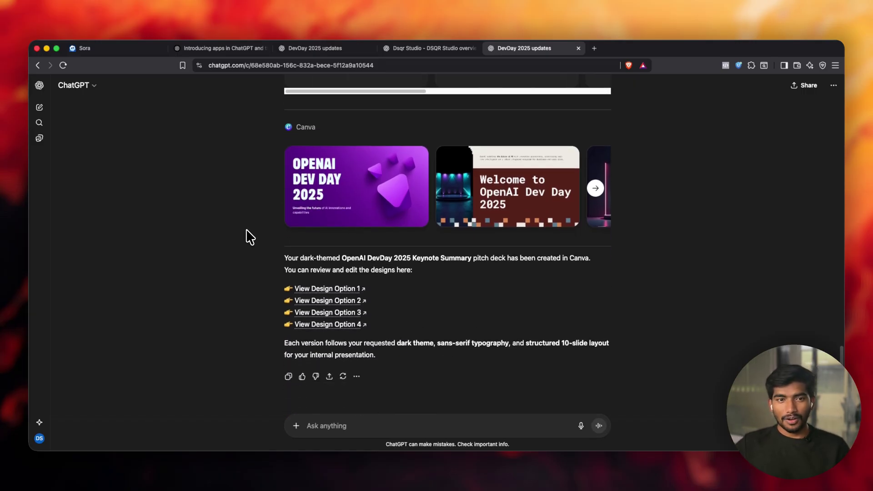
- Switch to the earlier DevDay 2025 chat, open the OpenAI DevDay 2025 Overview deck and review slides up to Empowering Developers with New Tools
{"action": "left_click", "coordinate": [312, 48]}
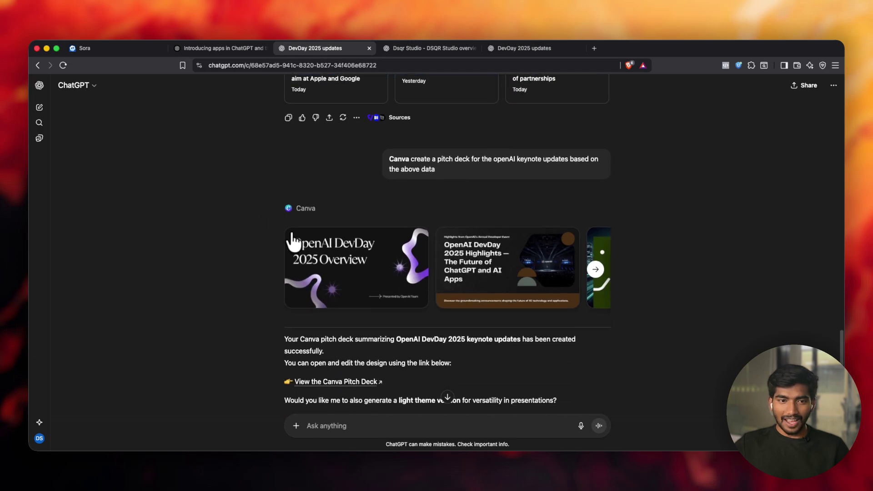
{"action": "left_click", "coordinate": [343, 269]}
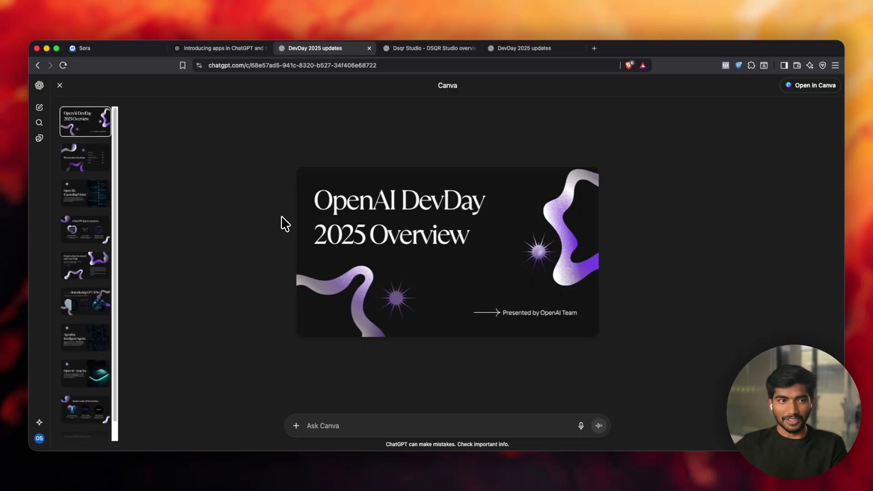
{"action": "left_click", "coordinate": [79, 156]}
{"action": "left_click", "coordinate": [75, 195]}
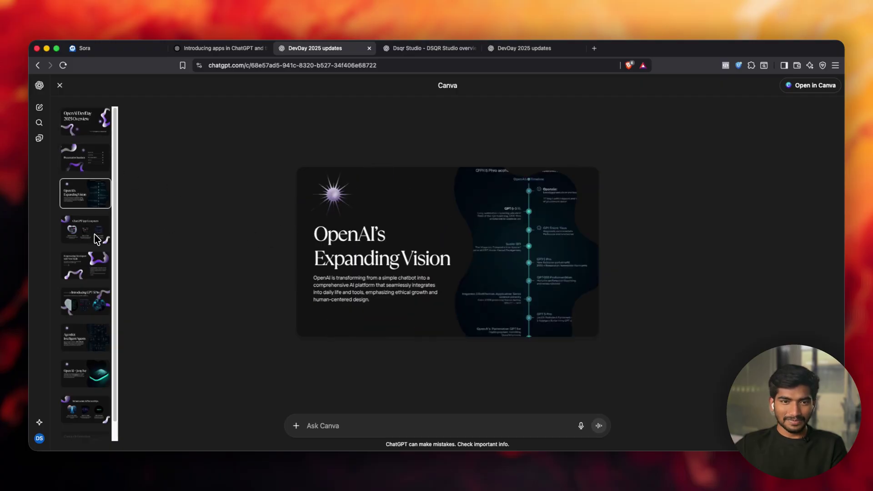
{"action": "left_click", "coordinate": [84, 229]}
{"action": "left_click", "coordinate": [96, 298]}
{"action": "left_click", "coordinate": [88, 273]}
{"action": "scroll", "coordinate": [88, 273], "scroll_direction": "down", "scroll_amount": 1}
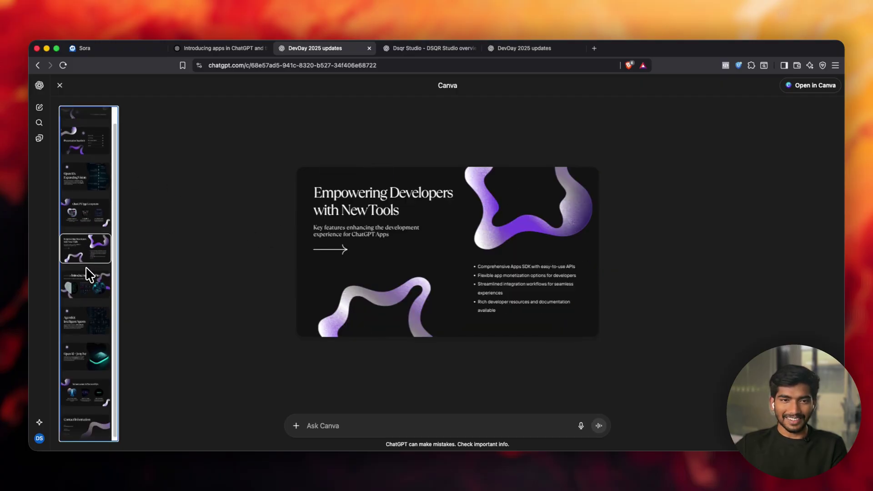
- Review the overview deck's remaining slides, including OpenAI + Jony Ive, through Contact Information, and return to the cover slide
{"action": "left_click", "coordinate": [88, 273]}
{"action": "left_click", "coordinate": [91, 313]}
{"action": "left_click", "coordinate": [86, 361]}
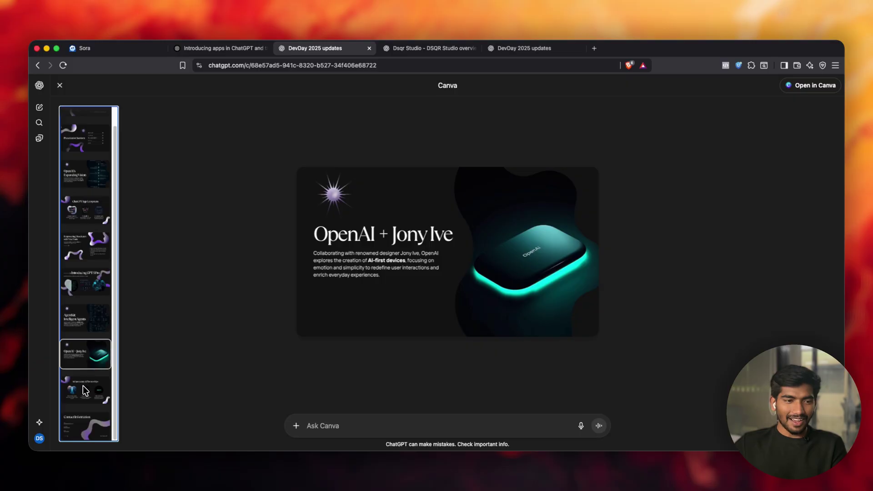
{"action": "left_click", "coordinate": [84, 389]}
{"action": "left_click", "coordinate": [81, 417]}
{"action": "scroll", "coordinate": [87, 147], "scroll_direction": "up", "scroll_amount": 1}
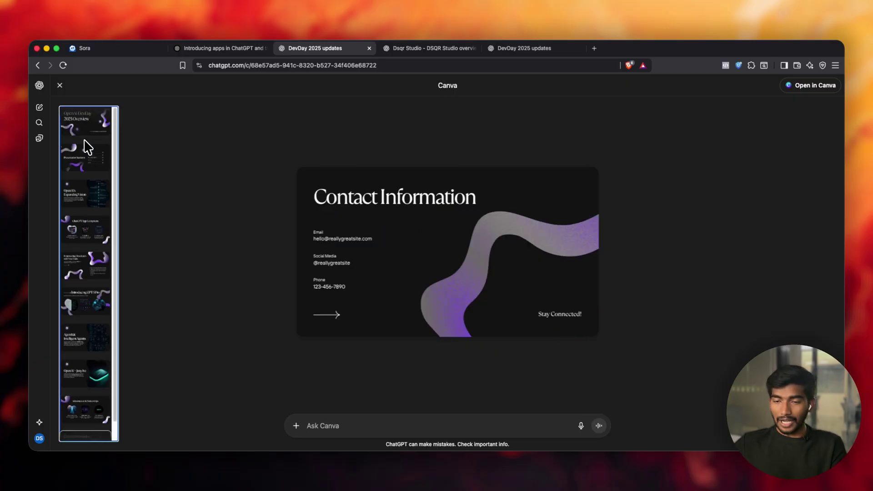
{"action": "left_click", "coordinate": [85, 132]}
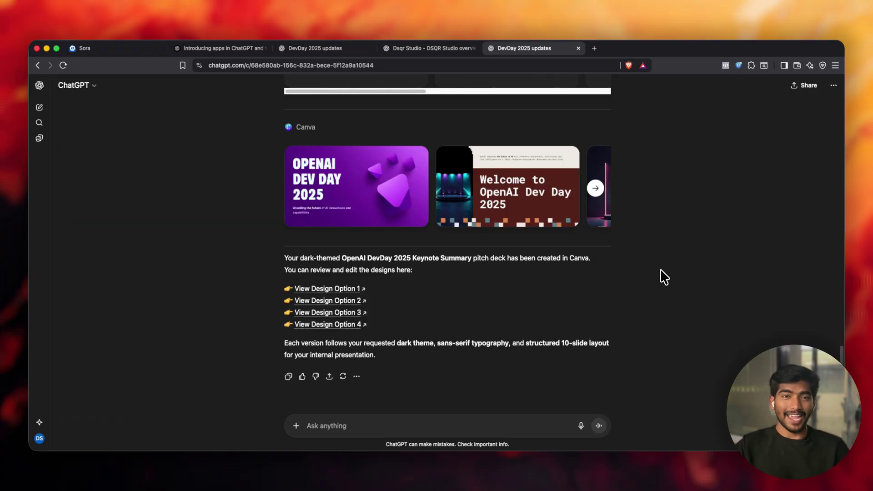
- Switch to OpenAI's article on apps in ChatGPT and the Apps SDK, and highlight "apps in ChatGPT" in its title
{"action": "left_click", "coordinate": [231, 49]}
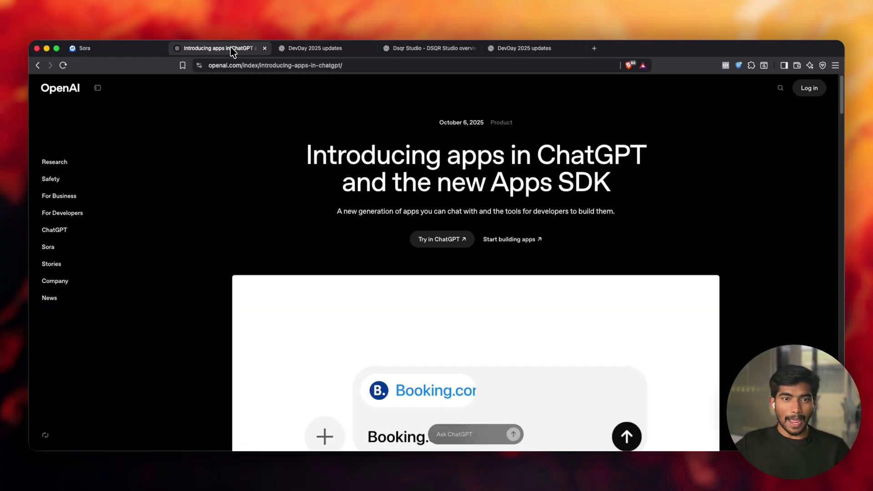
{"action": "left_click_drag", "start_coordinate": [460, 154], "coordinate": [648, 160]}
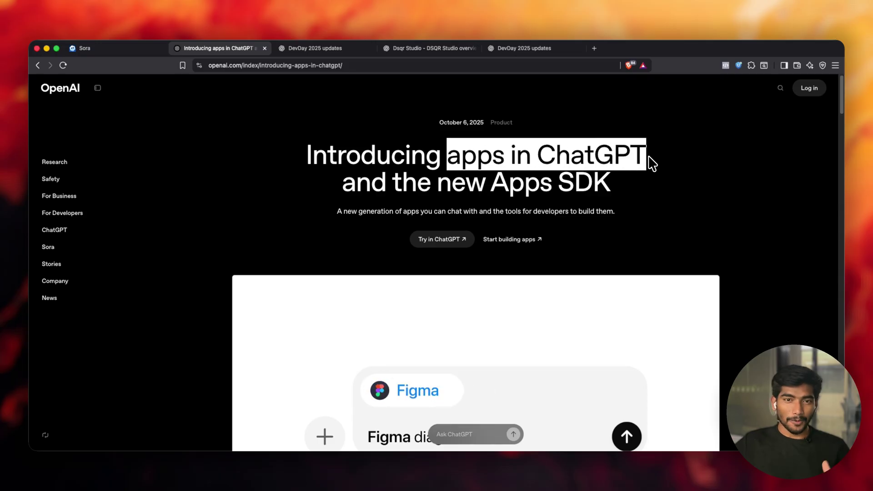
{"action": "scroll", "coordinate": [634, 209], "scroll_direction": "down", "scroll_amount": 3}
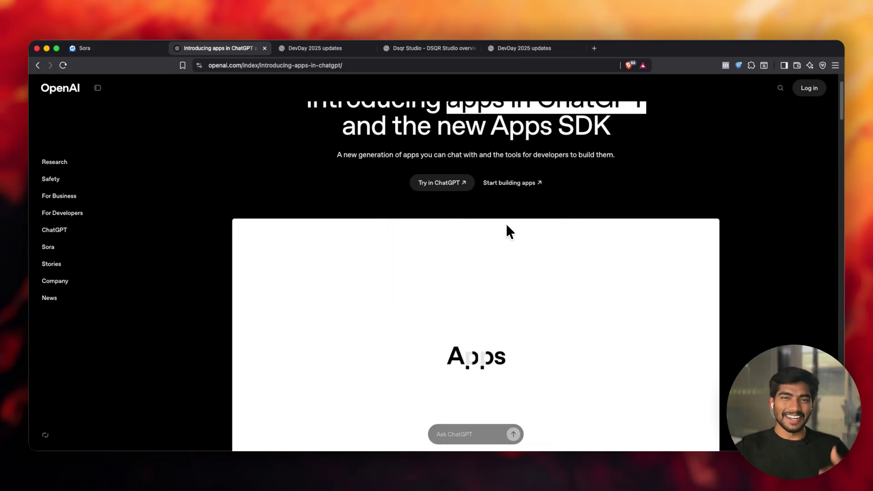
{"action": "scroll", "coordinate": [506, 223], "scroll_direction": "up", "scroll_amount": 3}
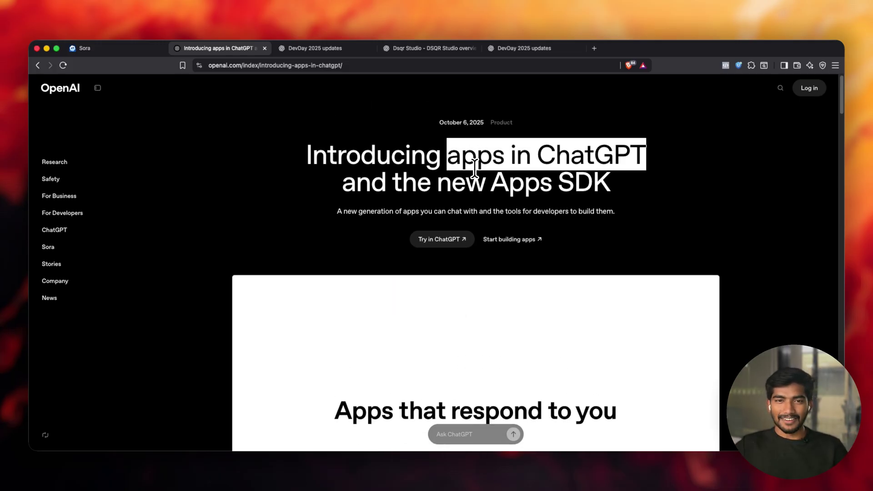
{"action": "left_click_drag", "start_coordinate": [461, 156], "coordinate": [549, 159]}
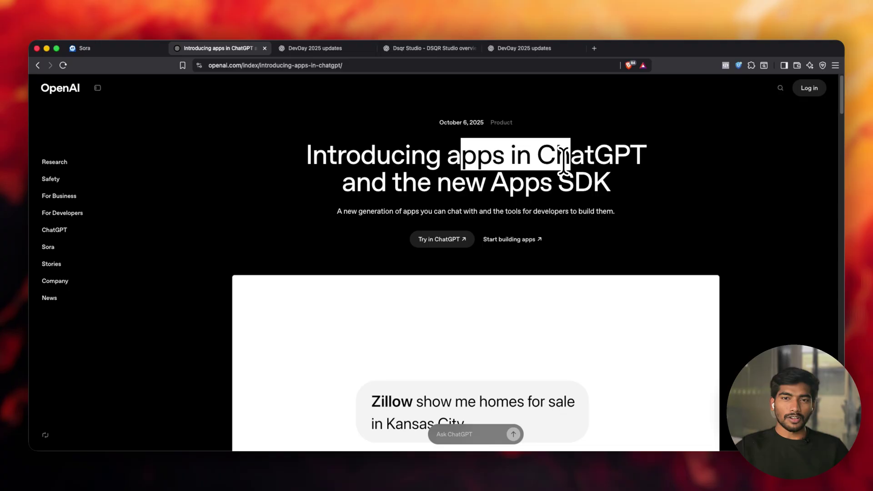